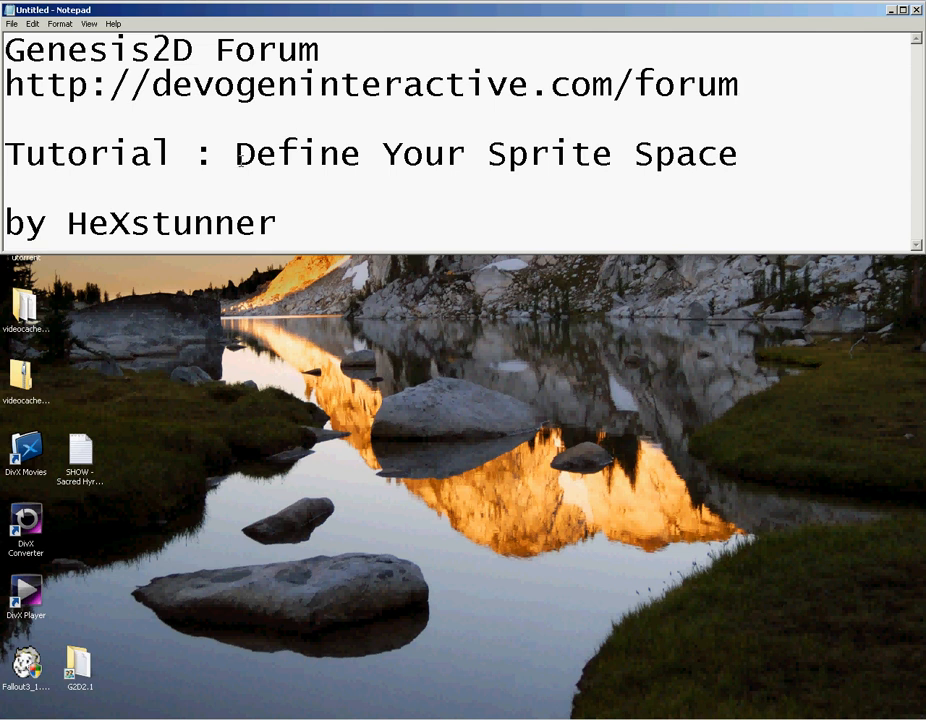
drag(236, 155, 741, 155)
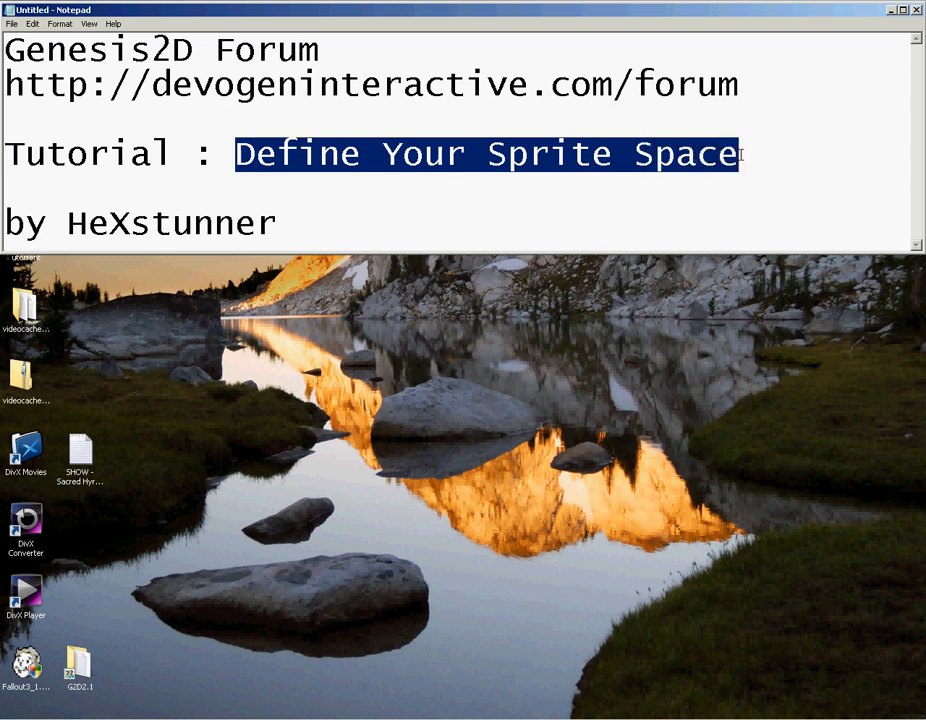
click(704, 151)
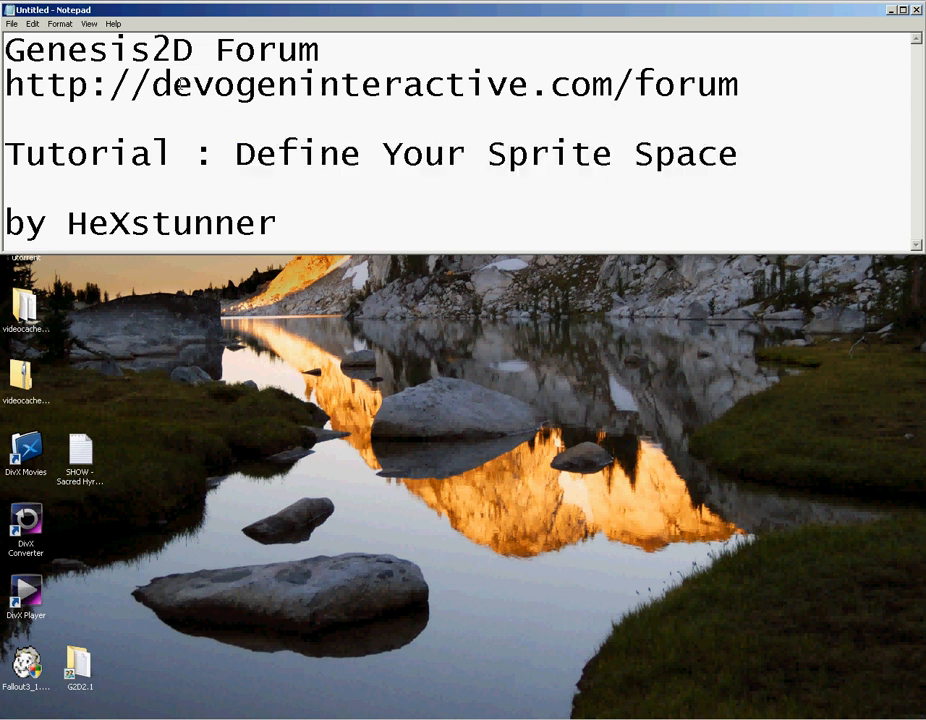
drag(4, 84, 744, 86)
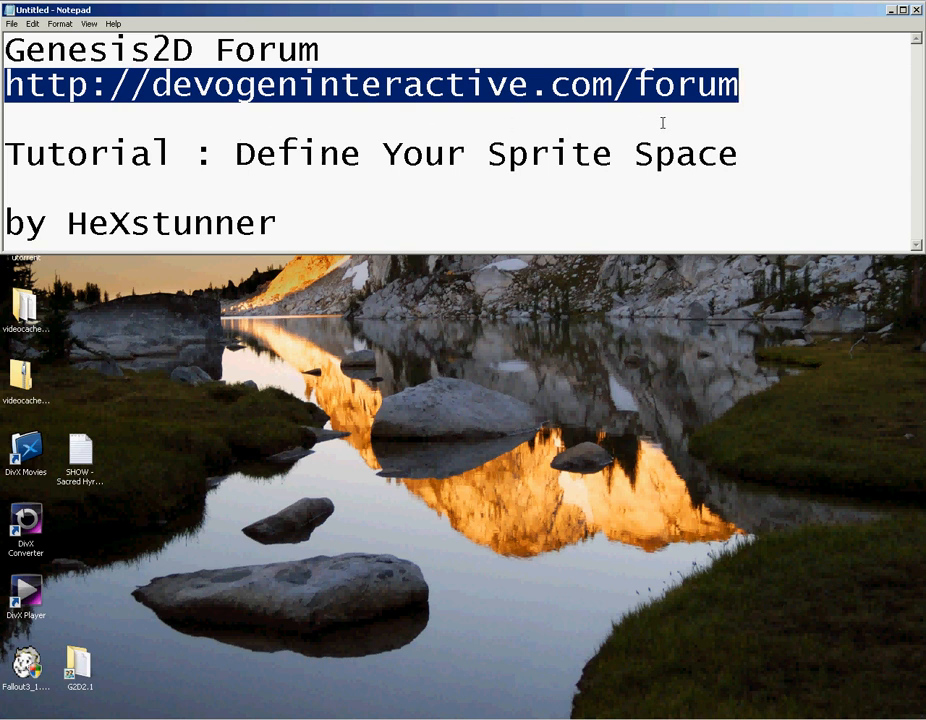
click(749, 92)
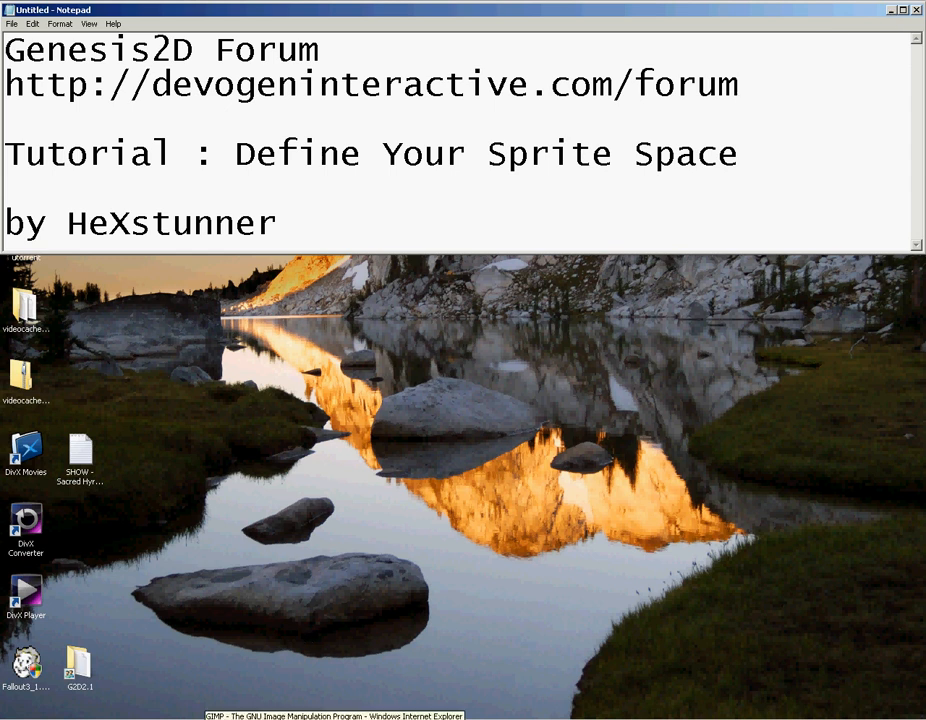
- Switch to Internet Explorer, request the GIMP 2.6.7 Windows installer from the gimp.org downloads page, and close the browser
click(330, 717)
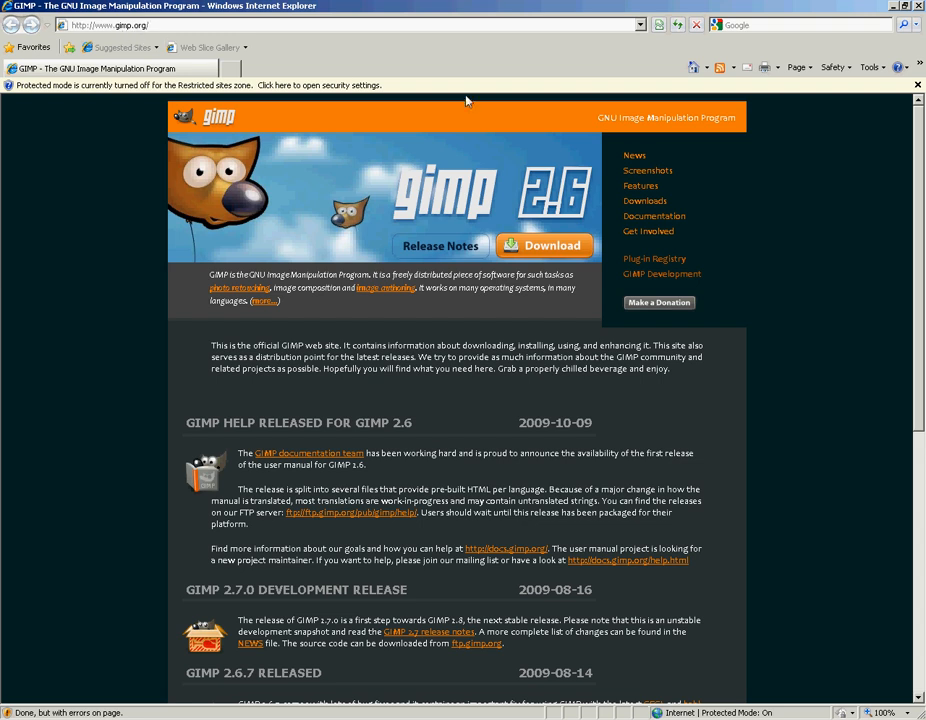
click(644, 203)
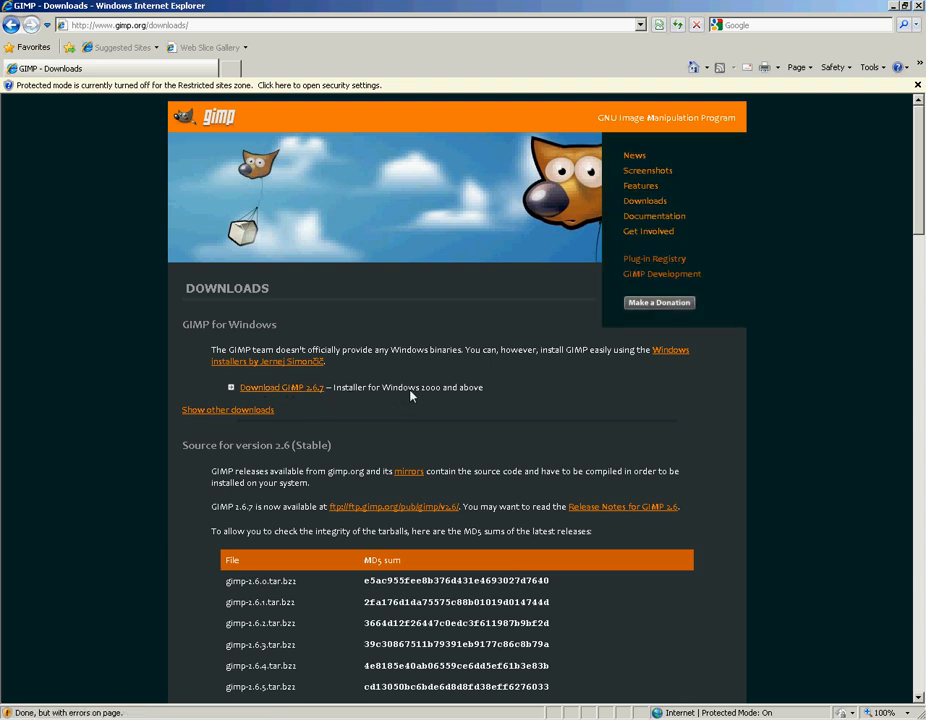
drag(383, 394, 496, 403)
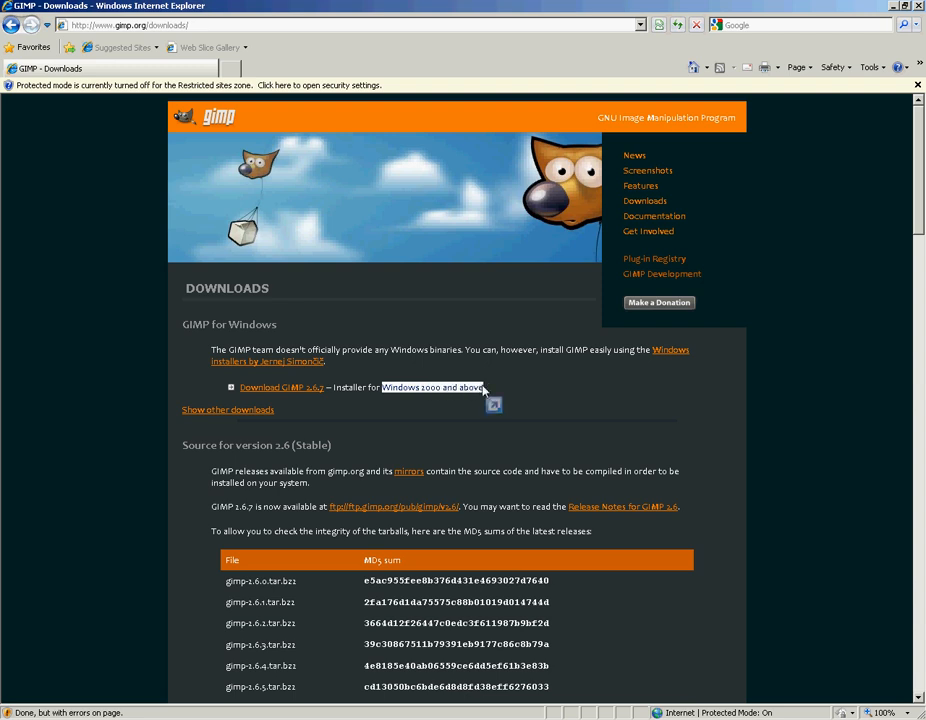
click(342, 400)
click(312, 395)
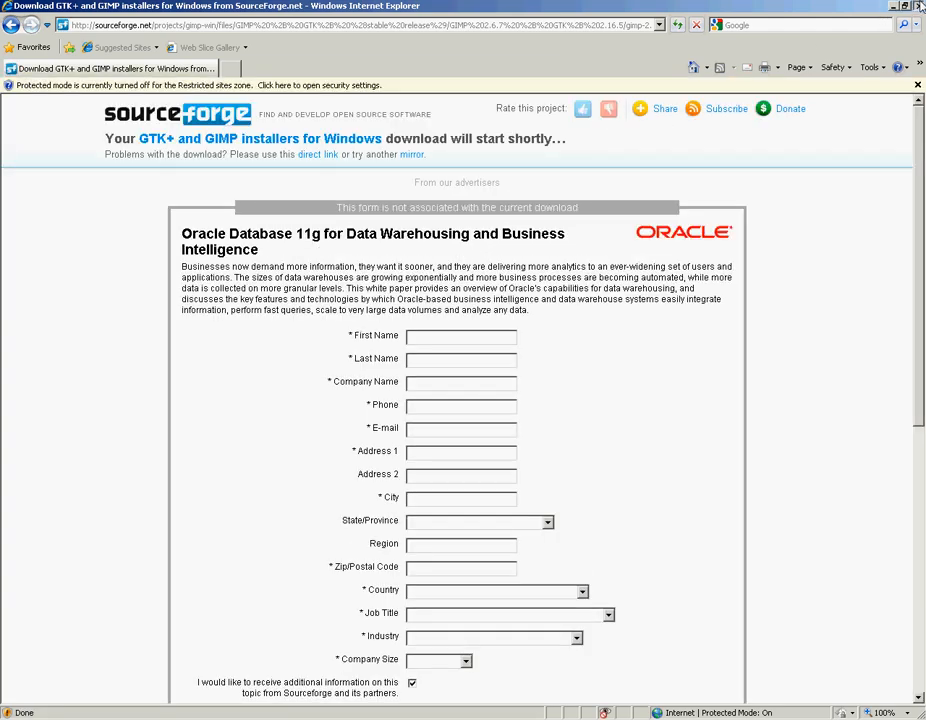
click(919, 5)
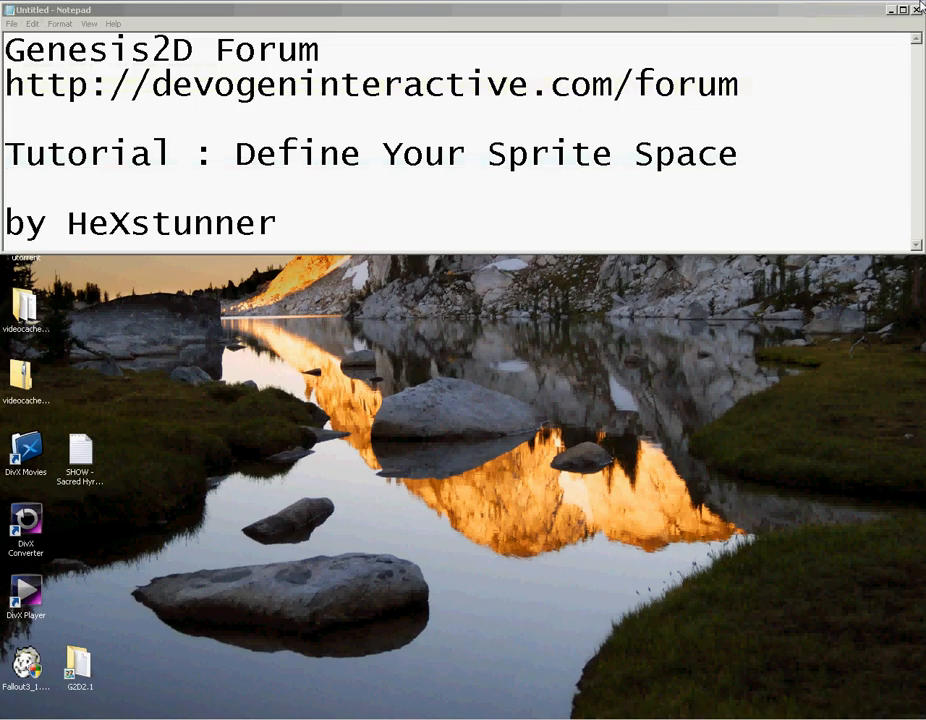
drag(876, 15, 863, 202)
double_click(86, 94)
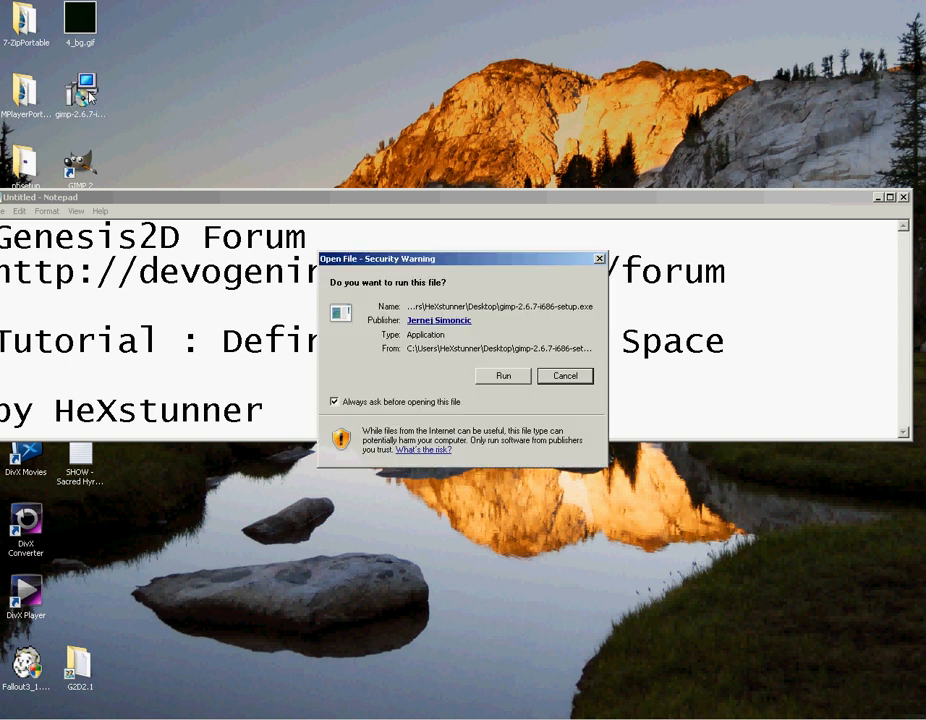
click(503, 375)
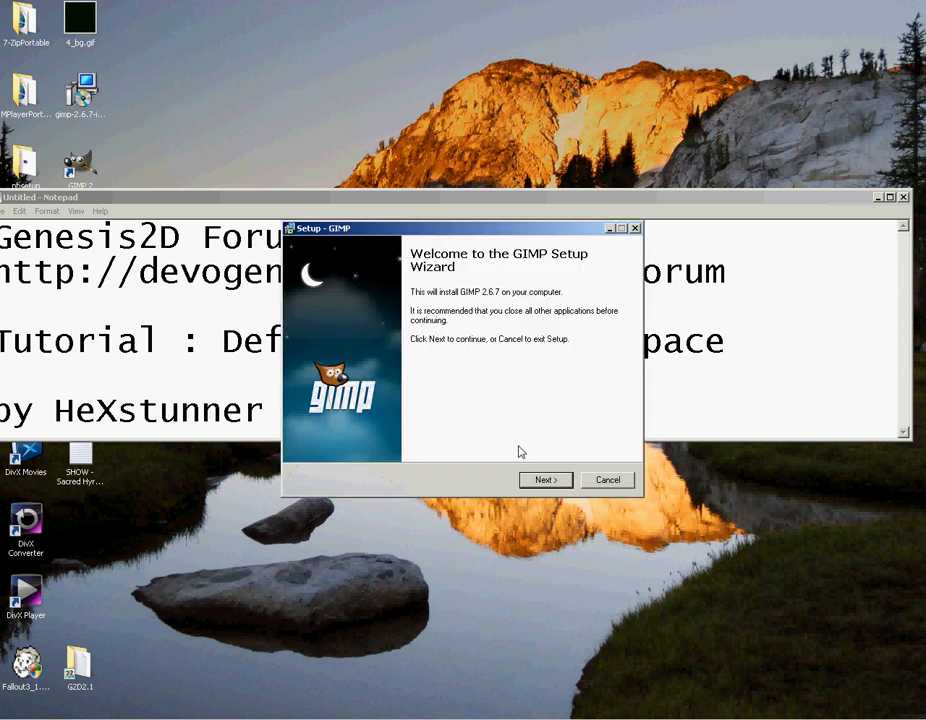
click(606, 480)
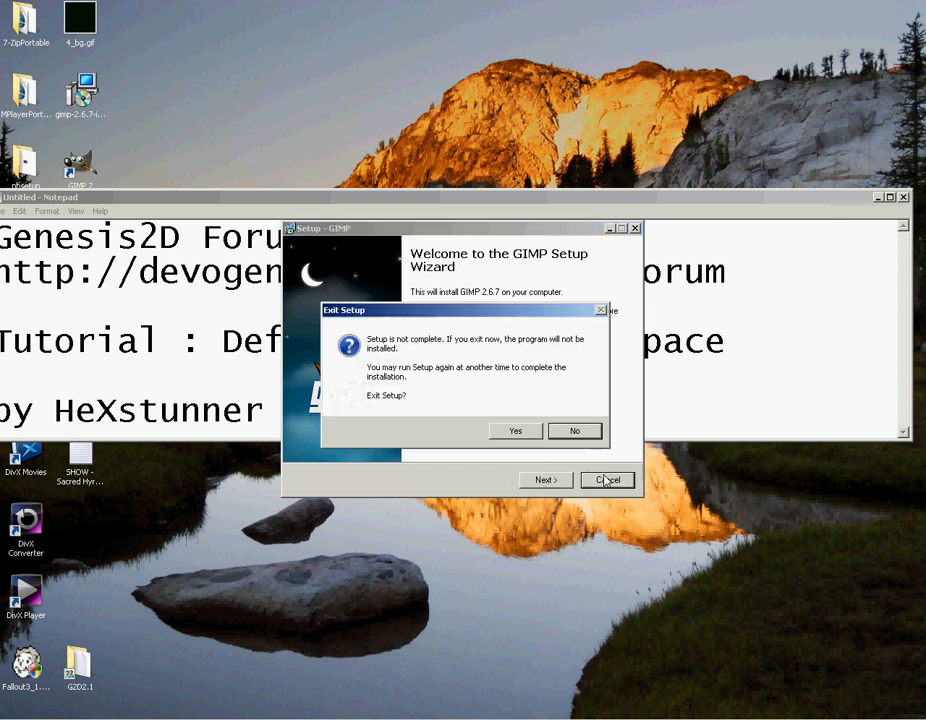
click(527, 432)
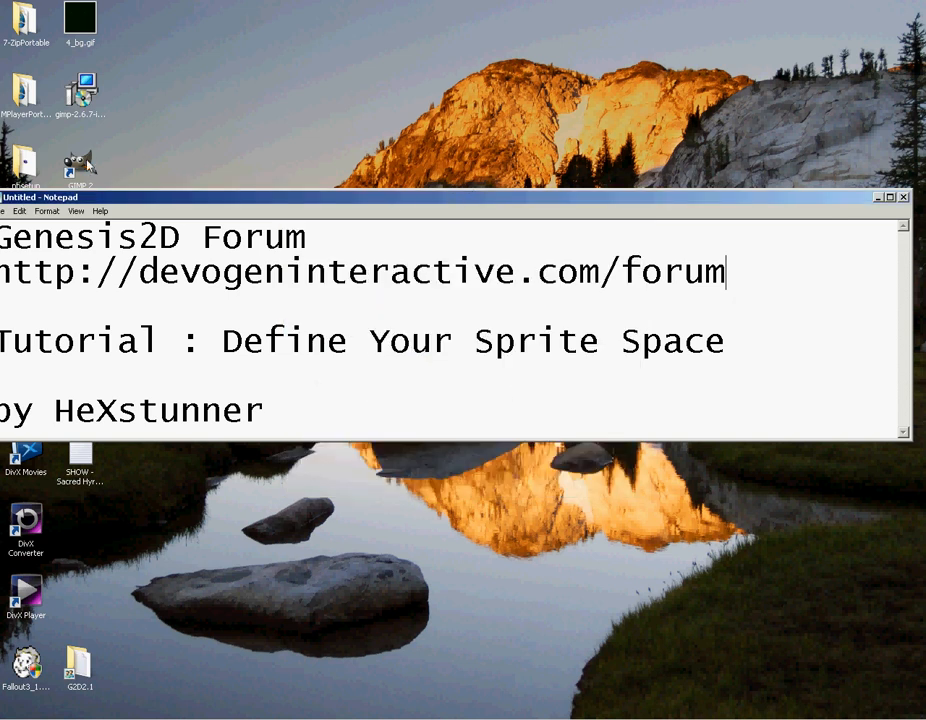
- Launch GIMP 2 from the desktop, minimize Notepad, and move the empty image window to the screen's upper edge
click(80, 165)
double_click(80, 165)
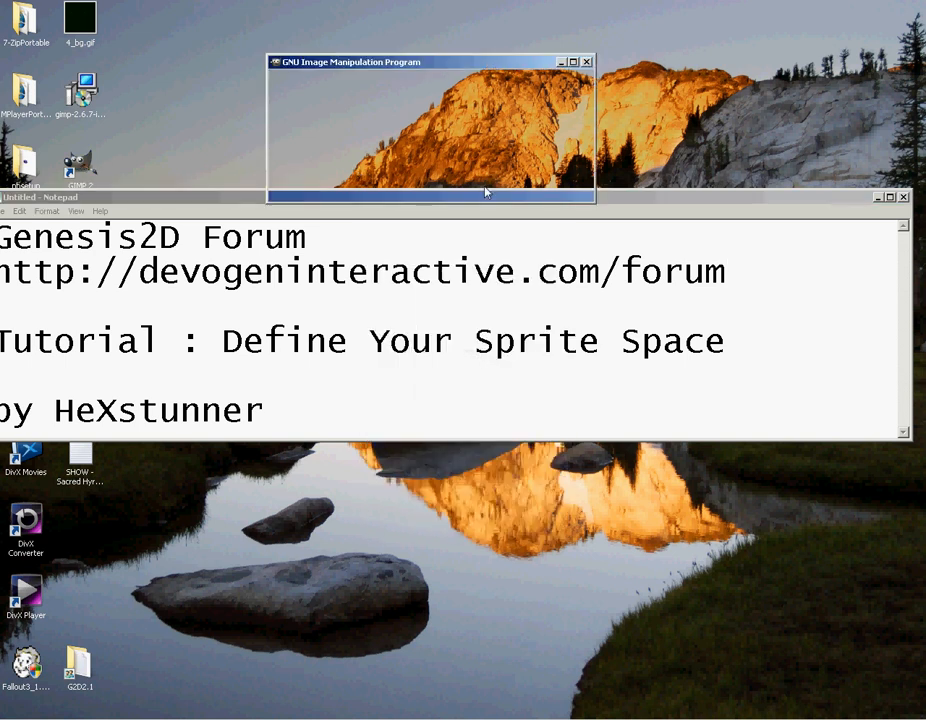
click(697, 202)
click(893, 198)
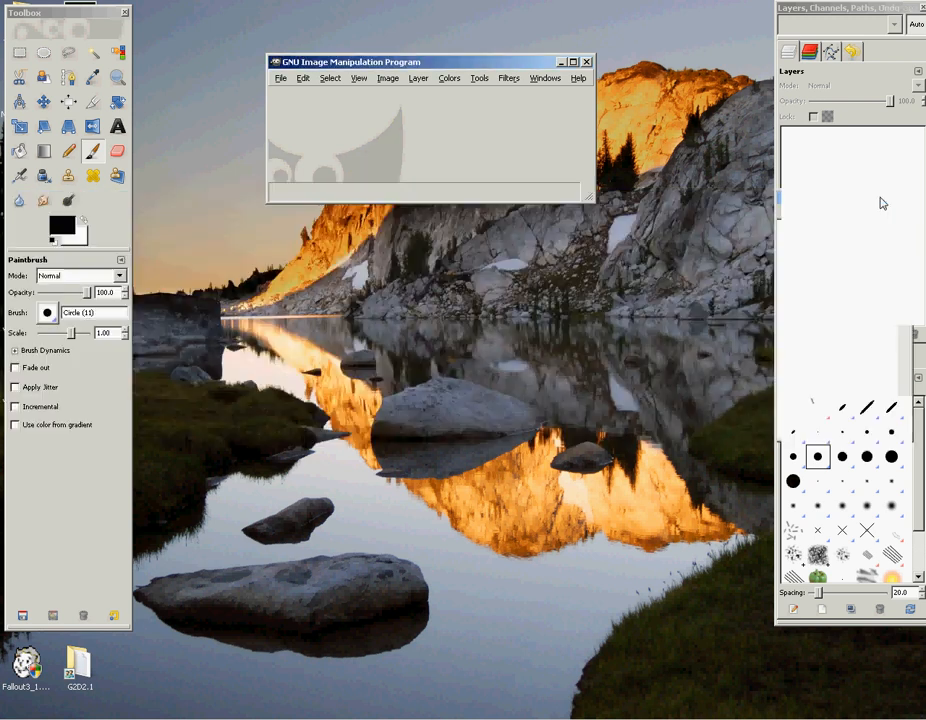
drag(439, 65, 437, 9)
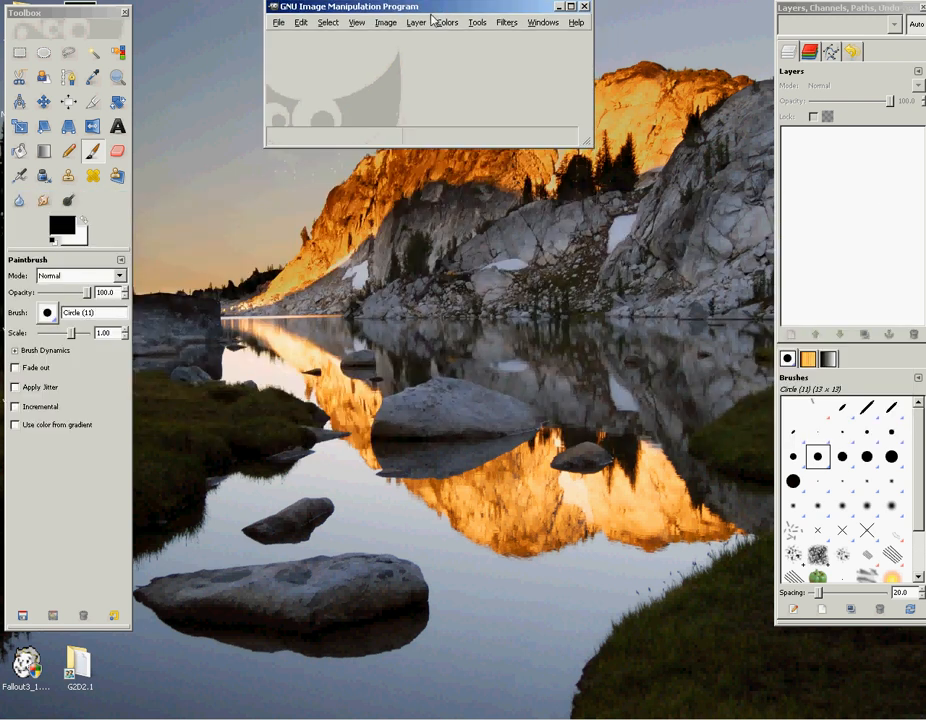
- Open the image 0005.bmp from the desktop folder G2D2.1/G2D Client 2.1/Main/Data
click(278, 26)
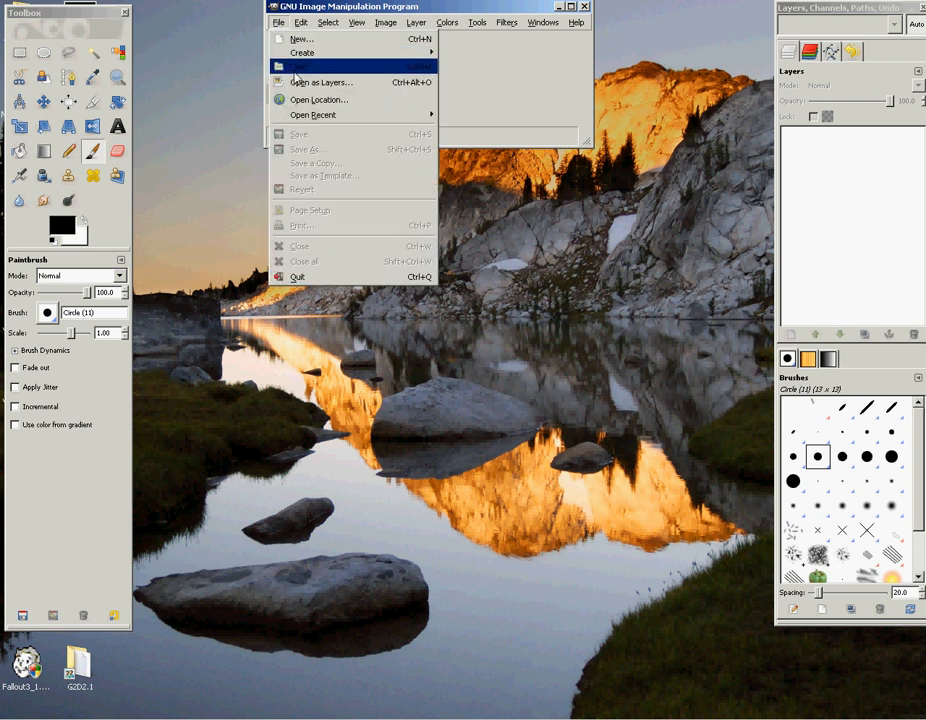
click(297, 68)
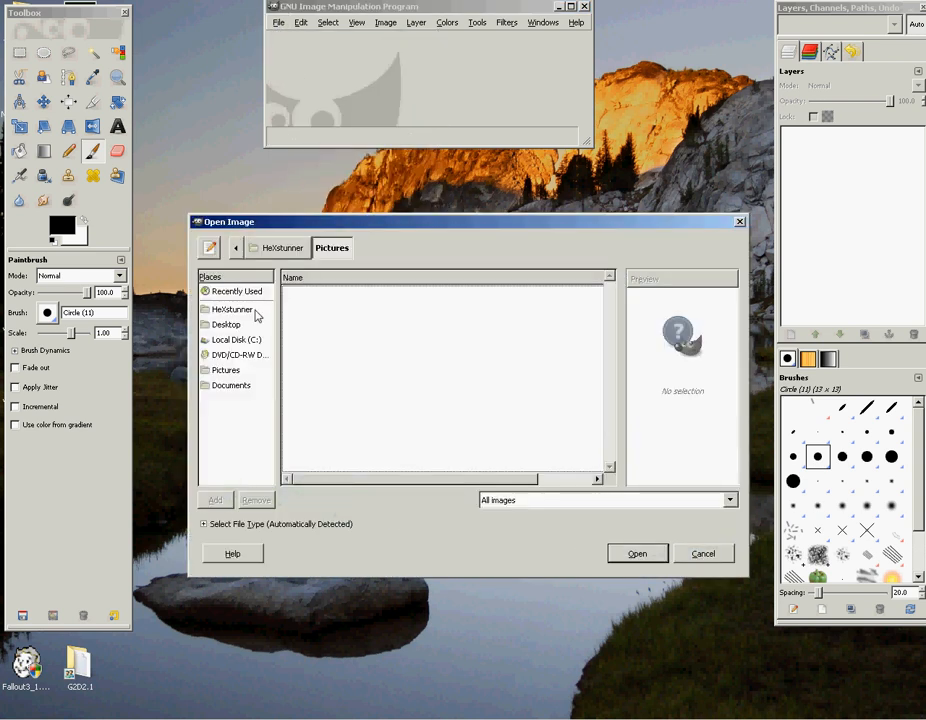
click(238, 324)
double_click(300, 308)
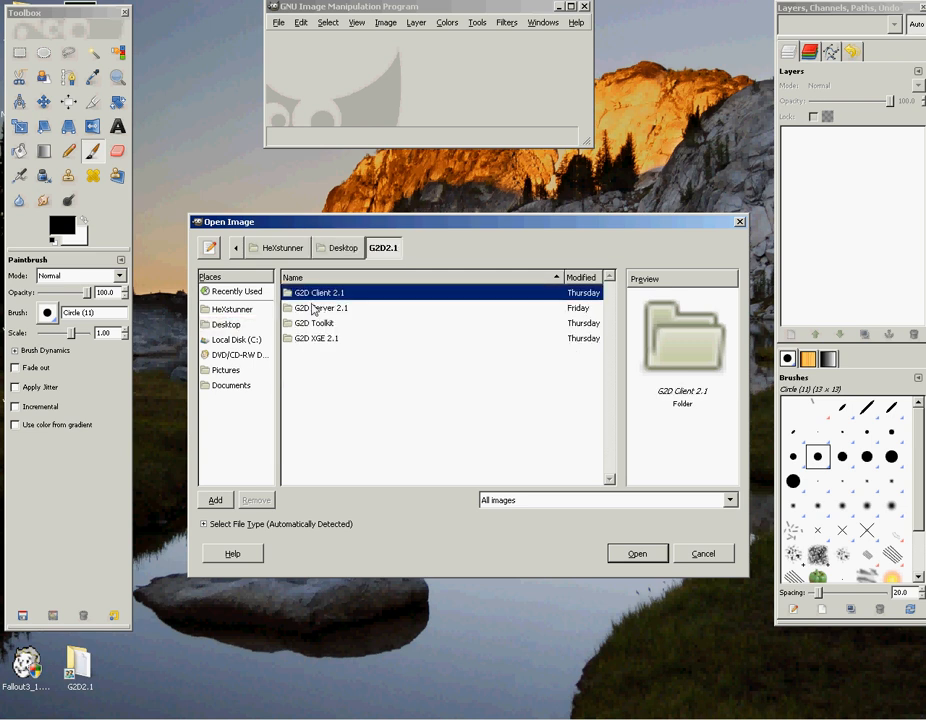
double_click(321, 294)
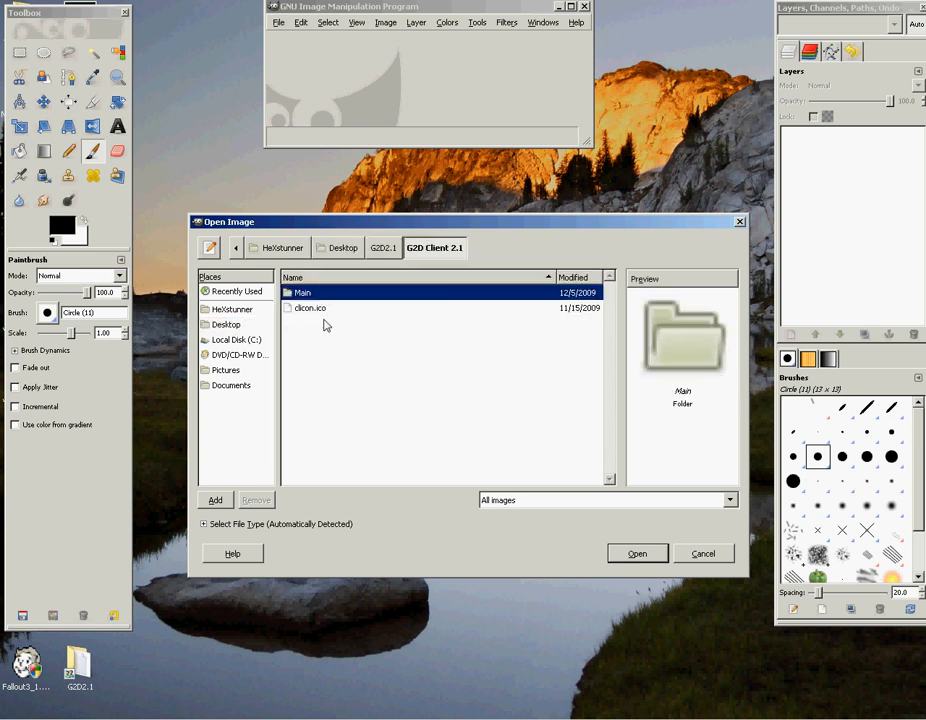
double_click(303, 294)
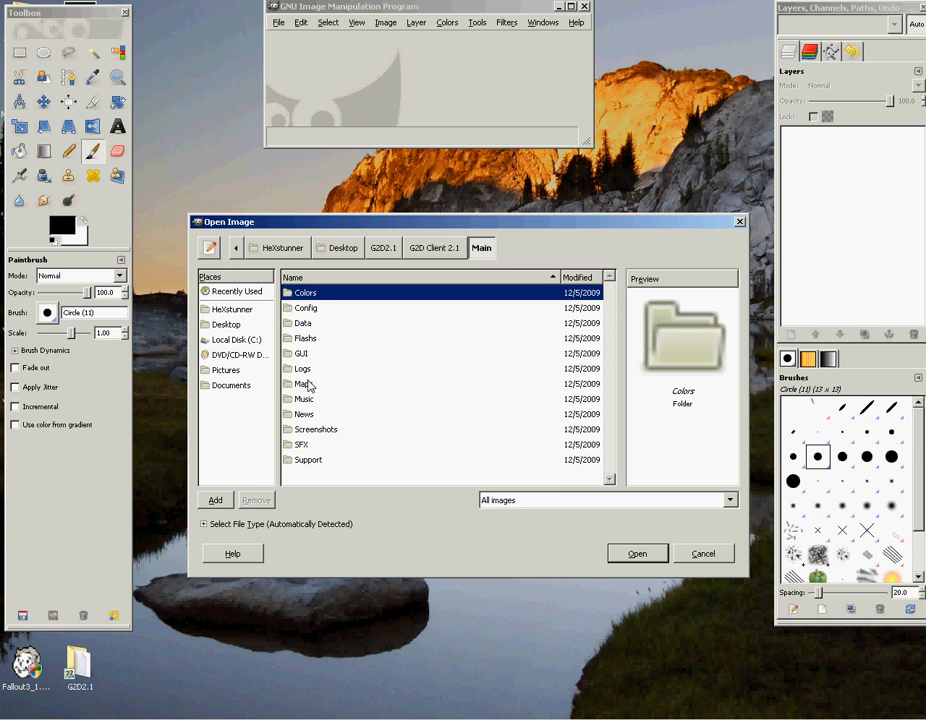
double_click(298, 323)
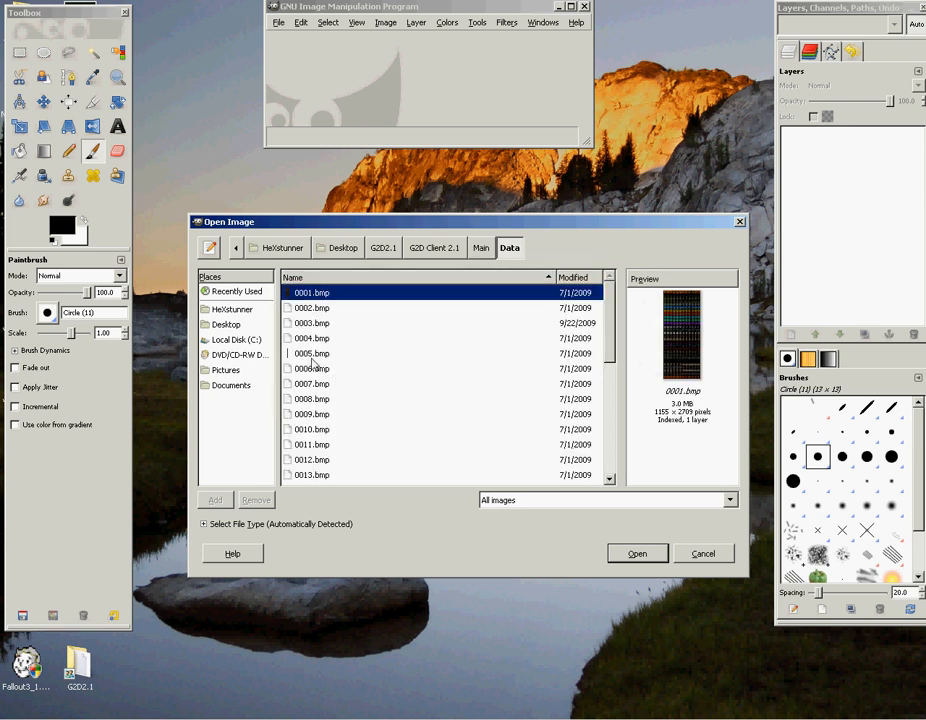
click(304, 355)
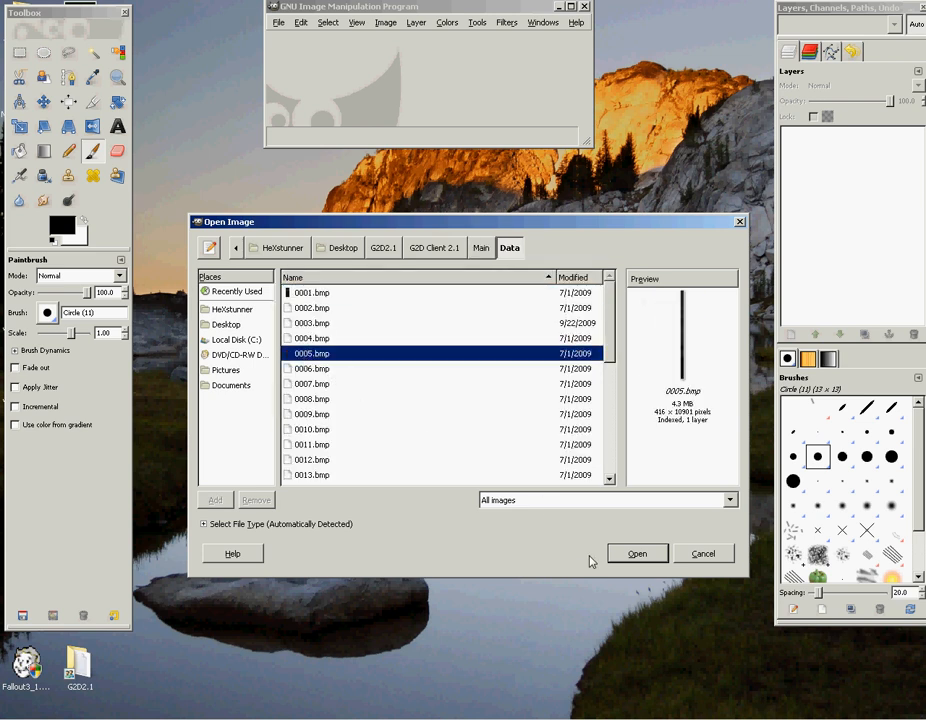
click(636, 553)
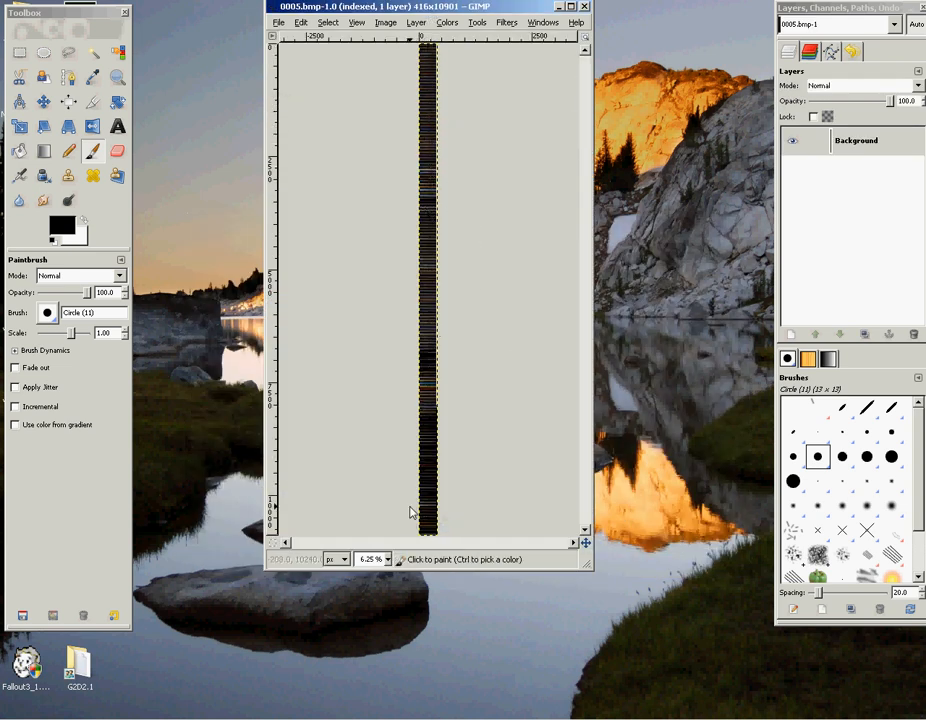
- Add a new full-size layer named "grip" with a transparent fill above the sprite sheet's background
click(388, 559)
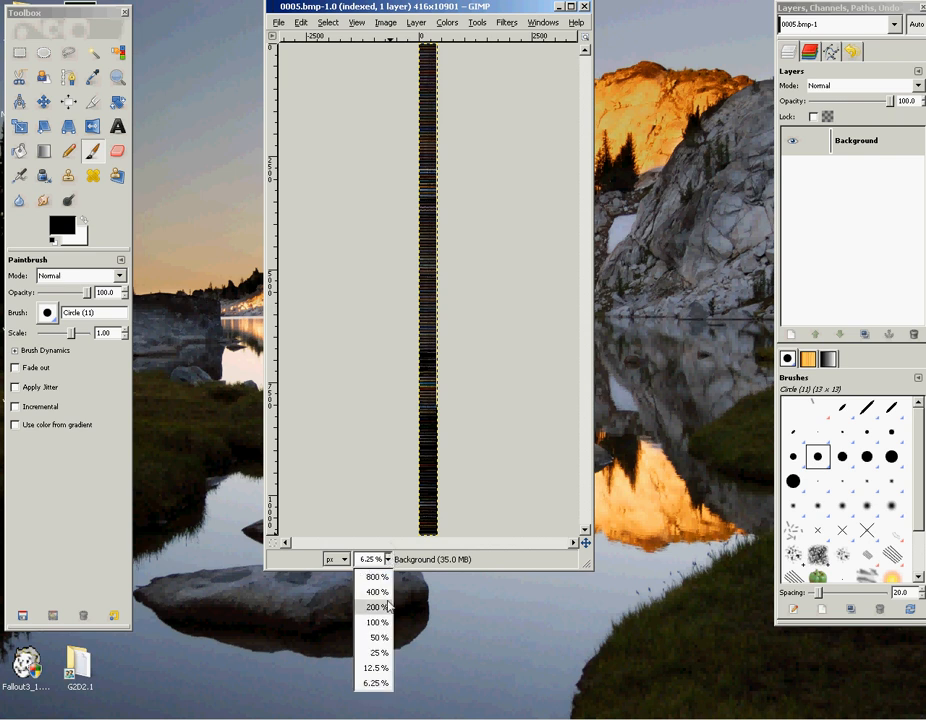
click(378, 621)
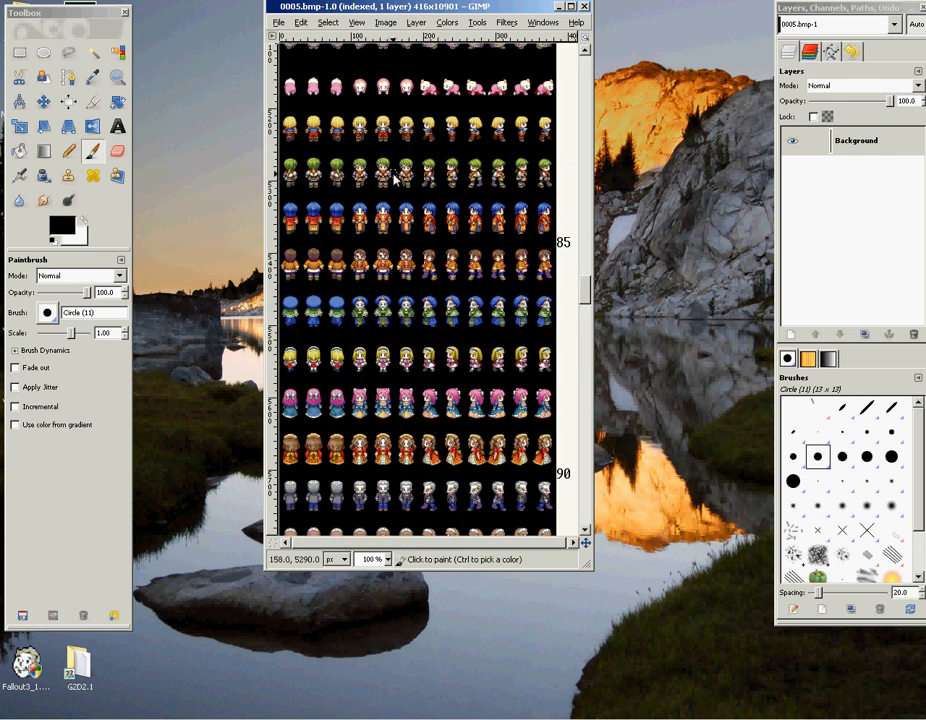
drag(588, 289, 589, 60)
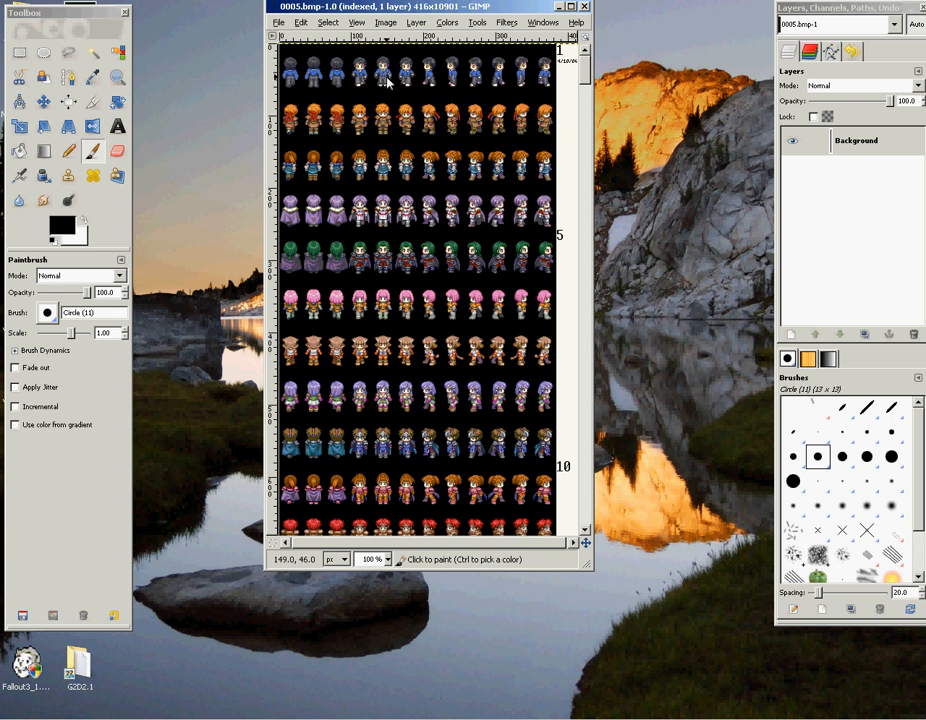
click(851, 172)
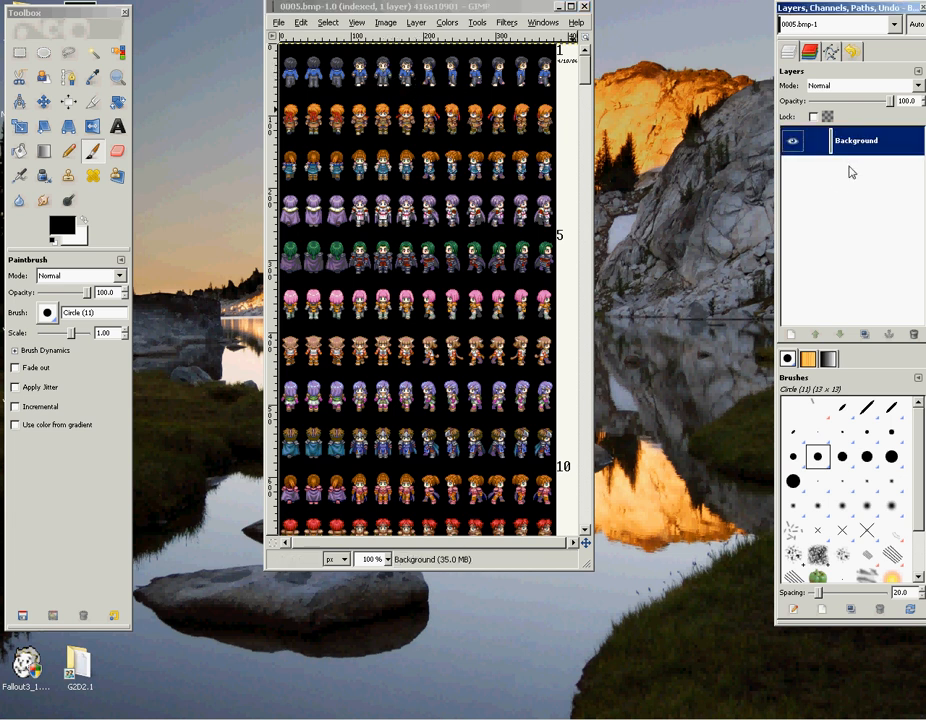
click(792, 333)
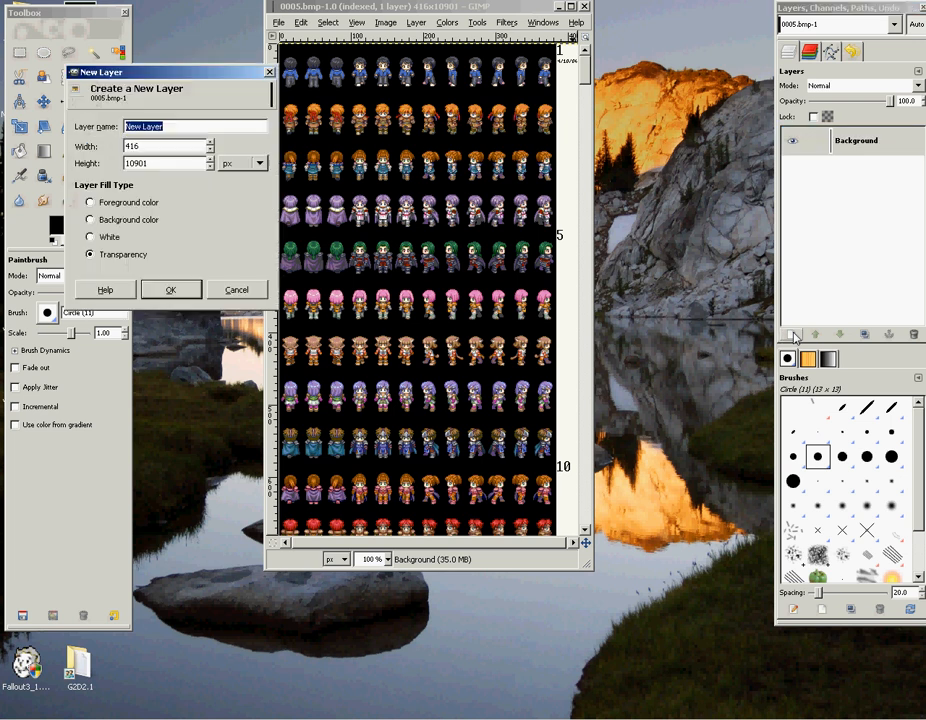
drag(173, 71, 448, 126)
text(grip)
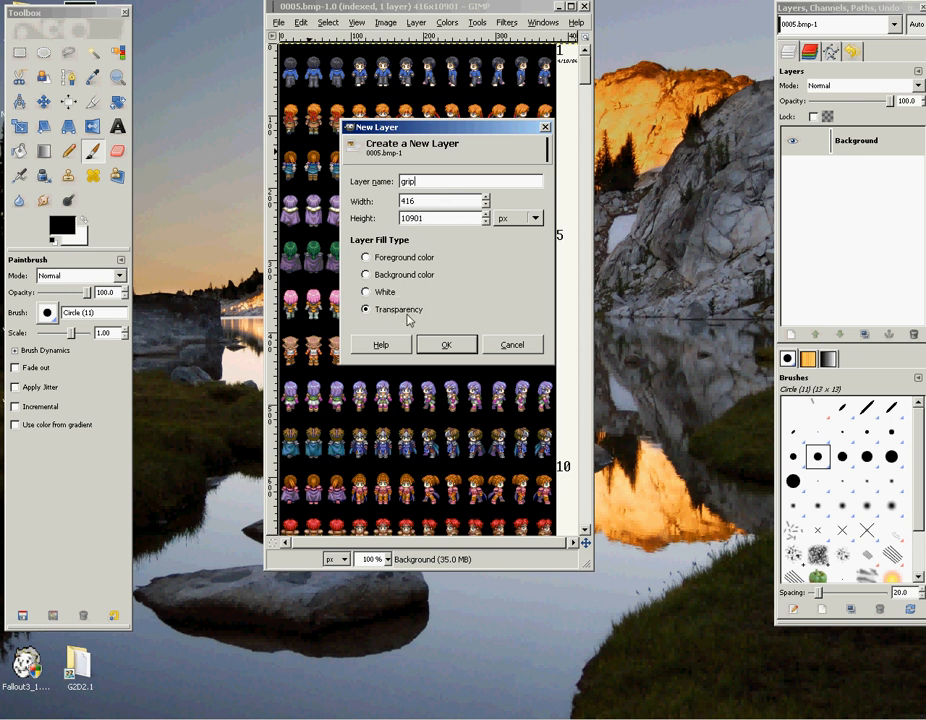
click(447, 344)
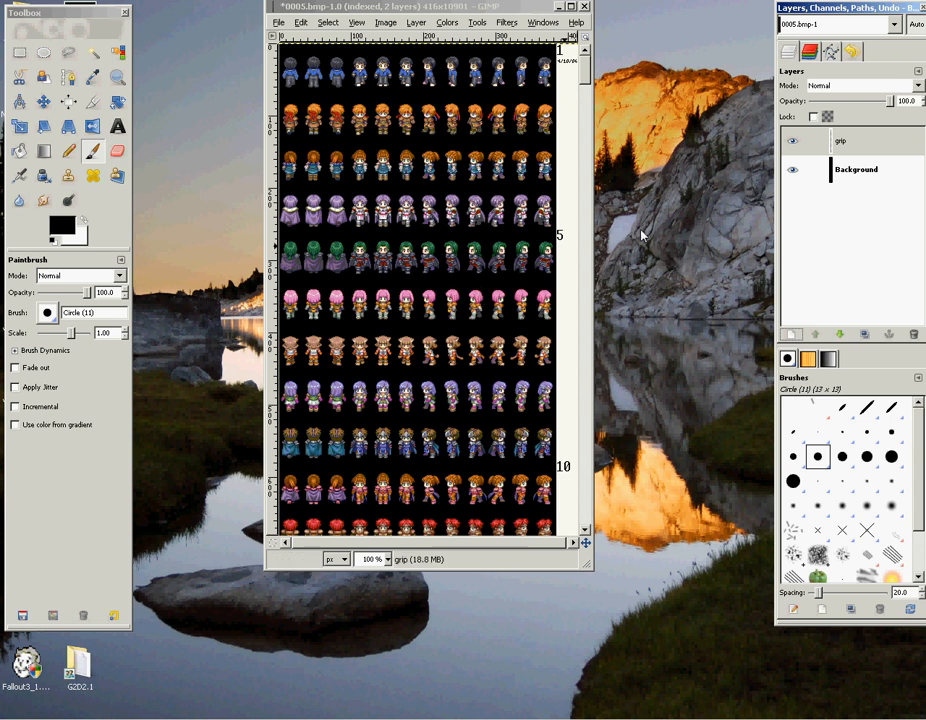
- Start the Grid filter on the grip layer and set its horizontal and vertical line spacing to 32 px
click(855, 147)
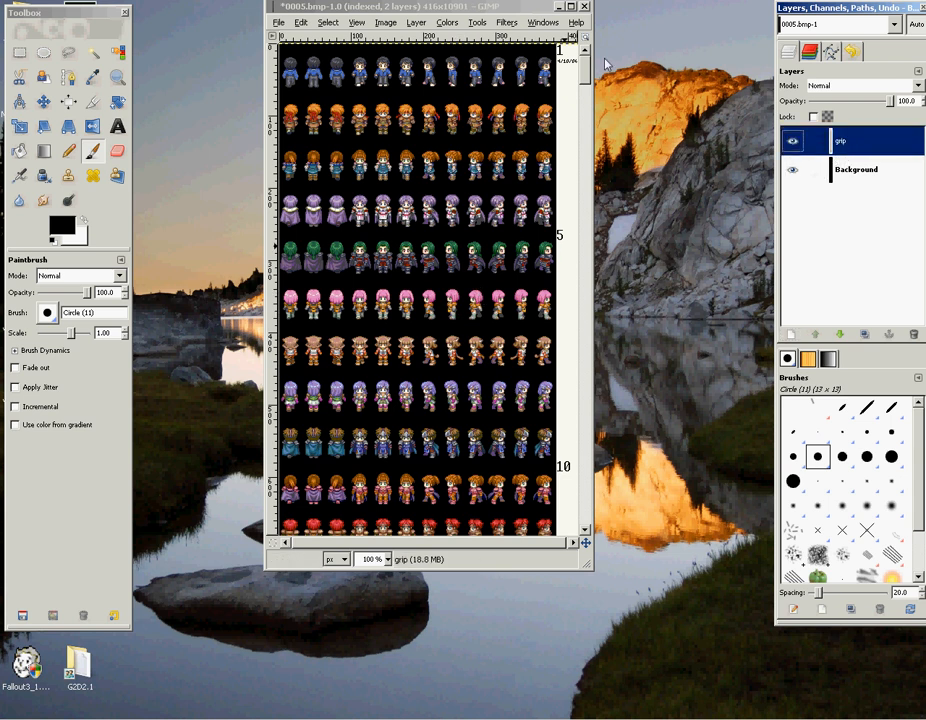
click(504, 23)
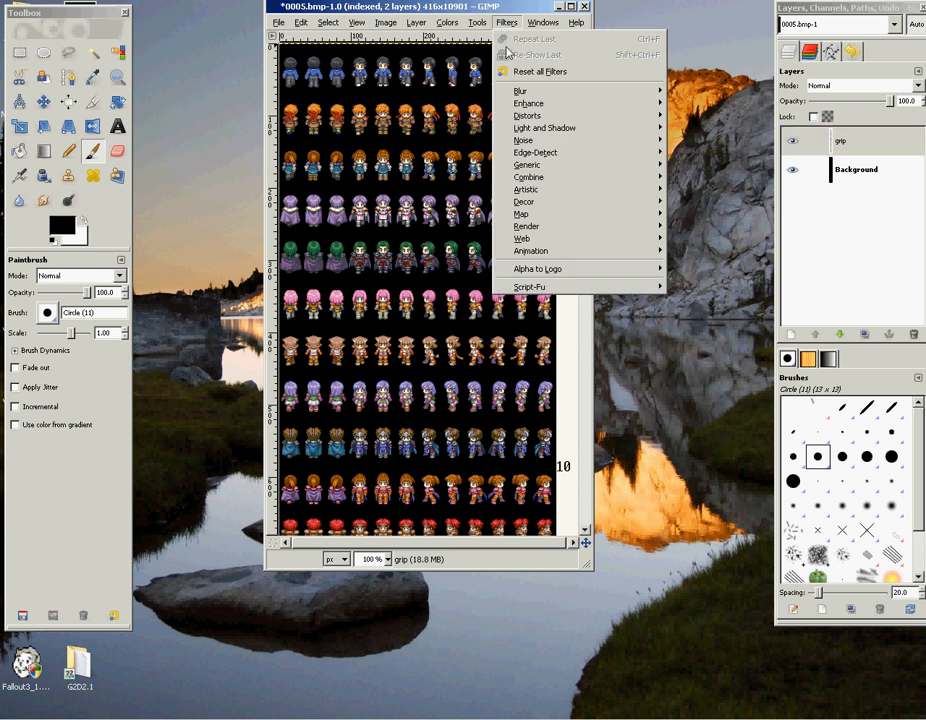
mouse_move(562, 227)
mouse_move(706, 254)
click(812, 288)
drag(285, 94, 446, 115)
drag(358, 121, 420, 76)
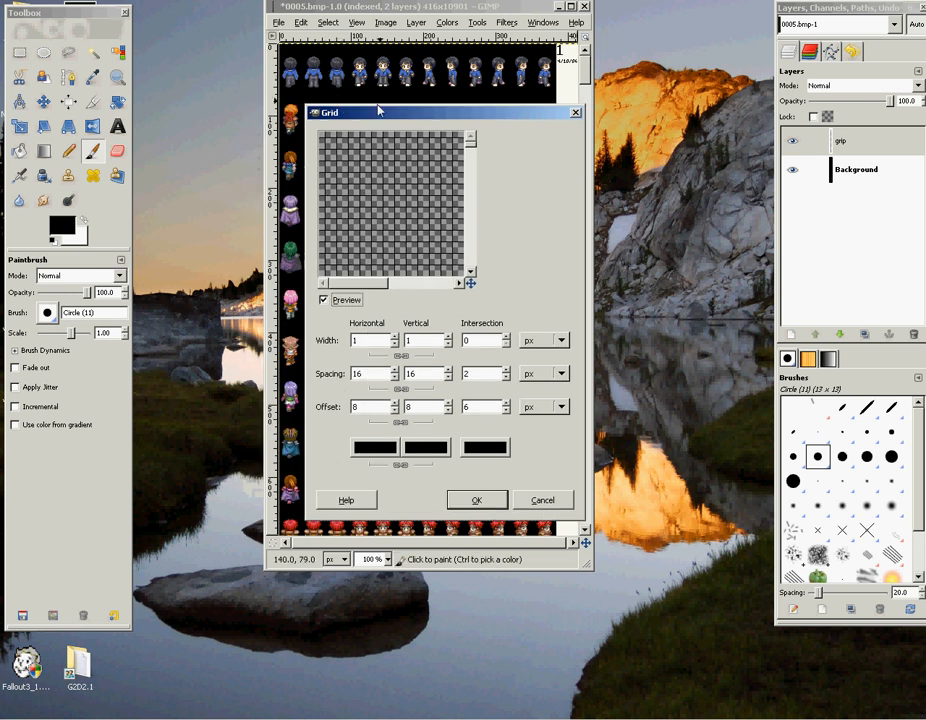
double_click(360, 375)
key(Num_Lock)
text(32)
click(399, 390)
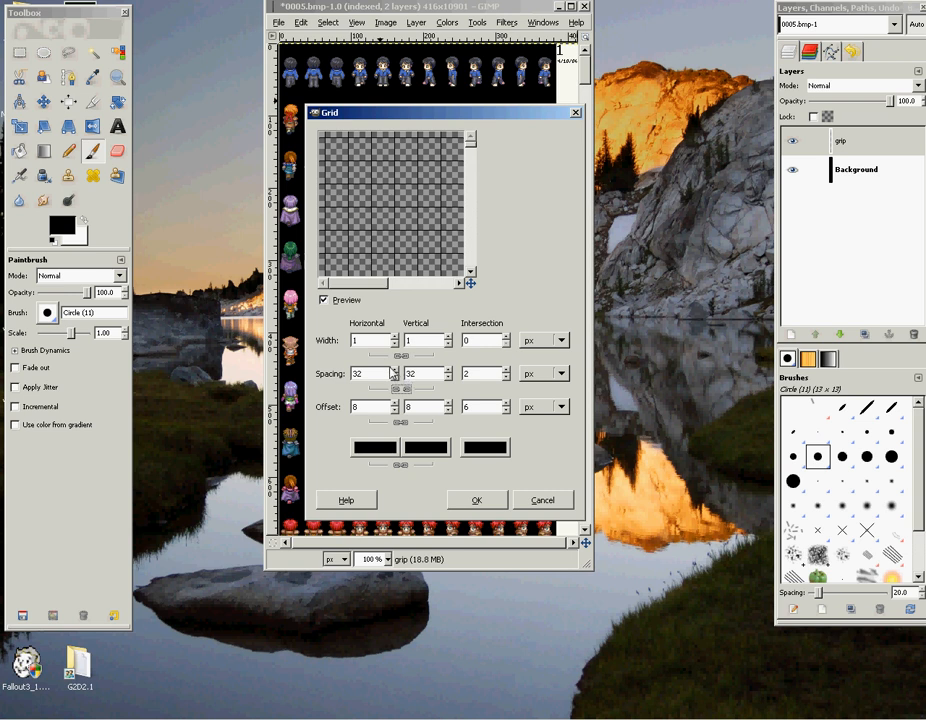
- Set the grid's vertical spacing to 64 px and its horizontal and vertical offsets to 0 px
double_click(419, 378)
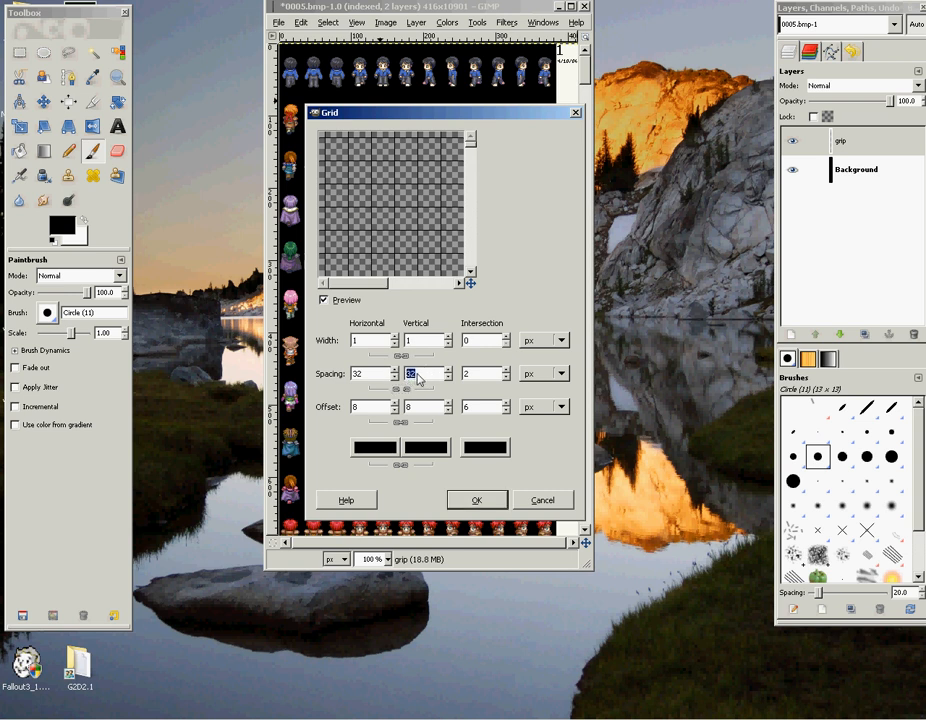
key(Num_Lock)
text(64)
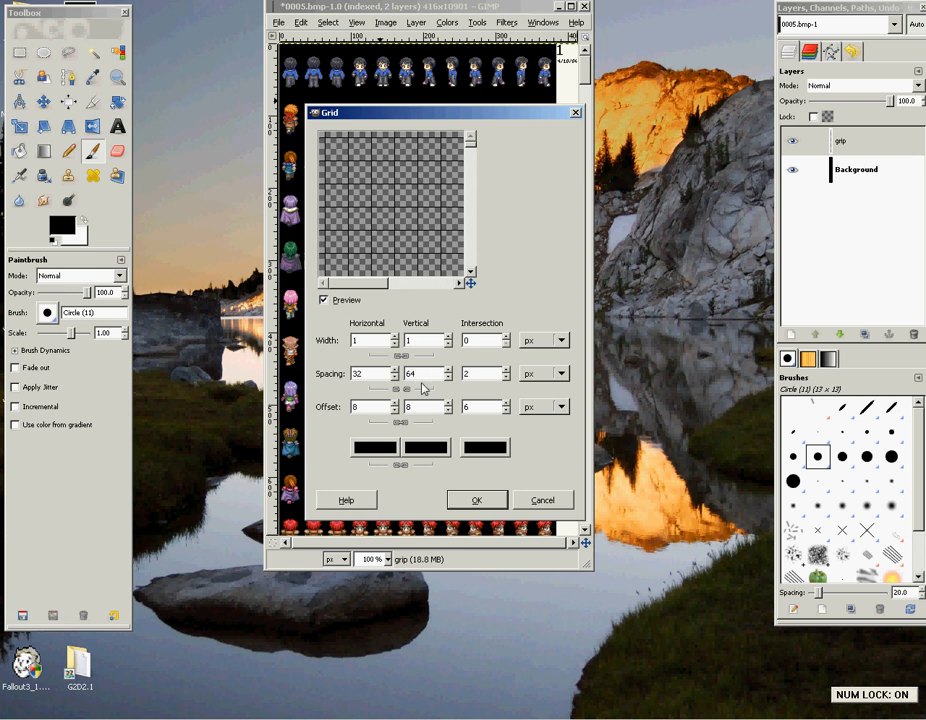
double_click(357, 408)
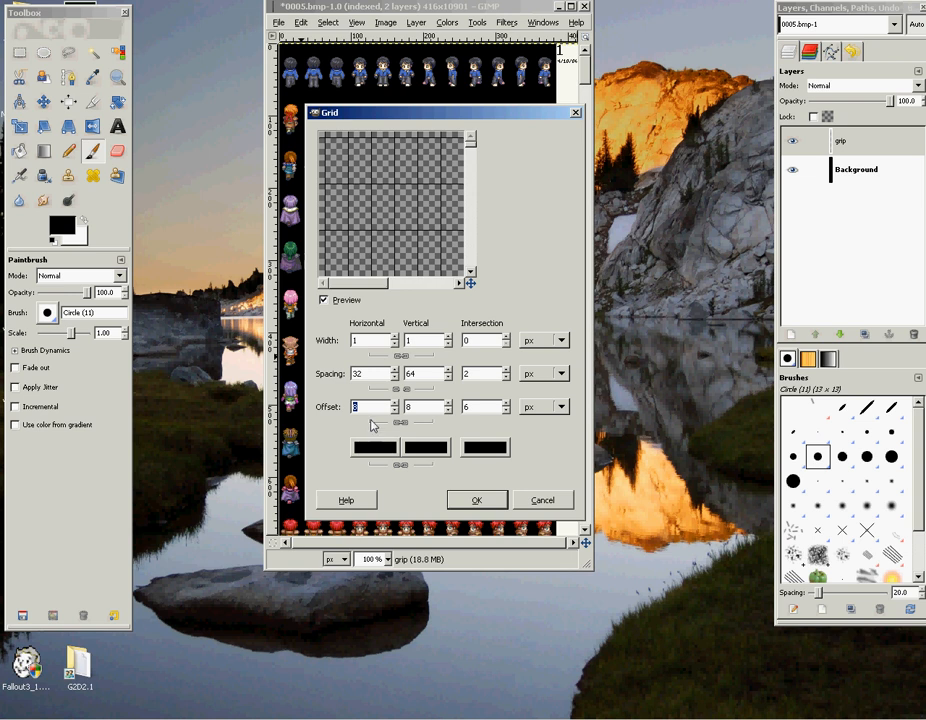
text(0)
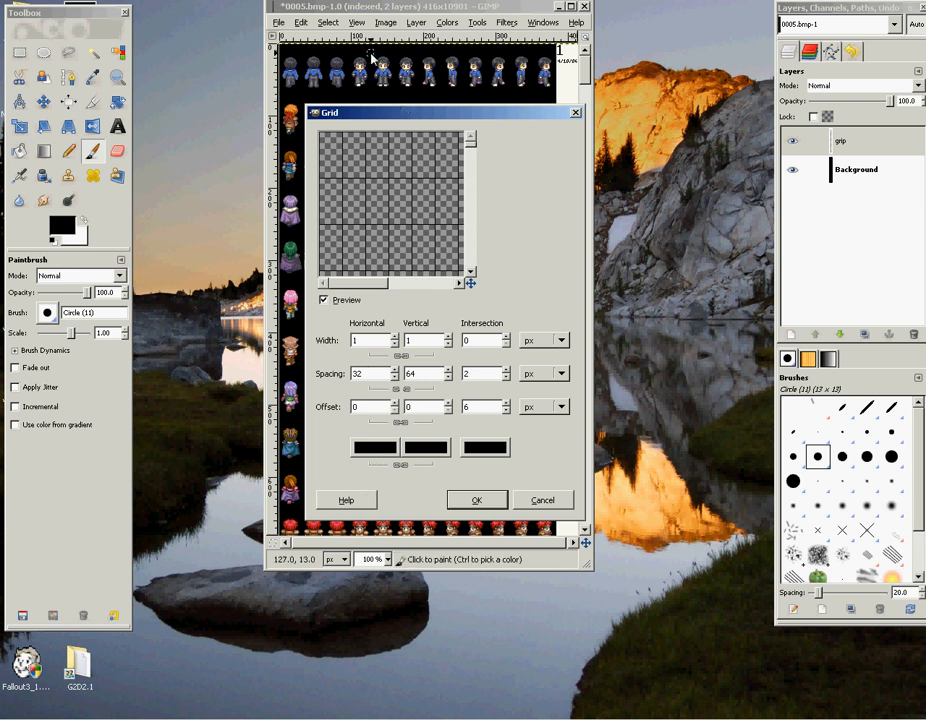
- Color the horizontal and vertical grid lines red (ff0000) and render the grid on the grip layer
click(370, 447)
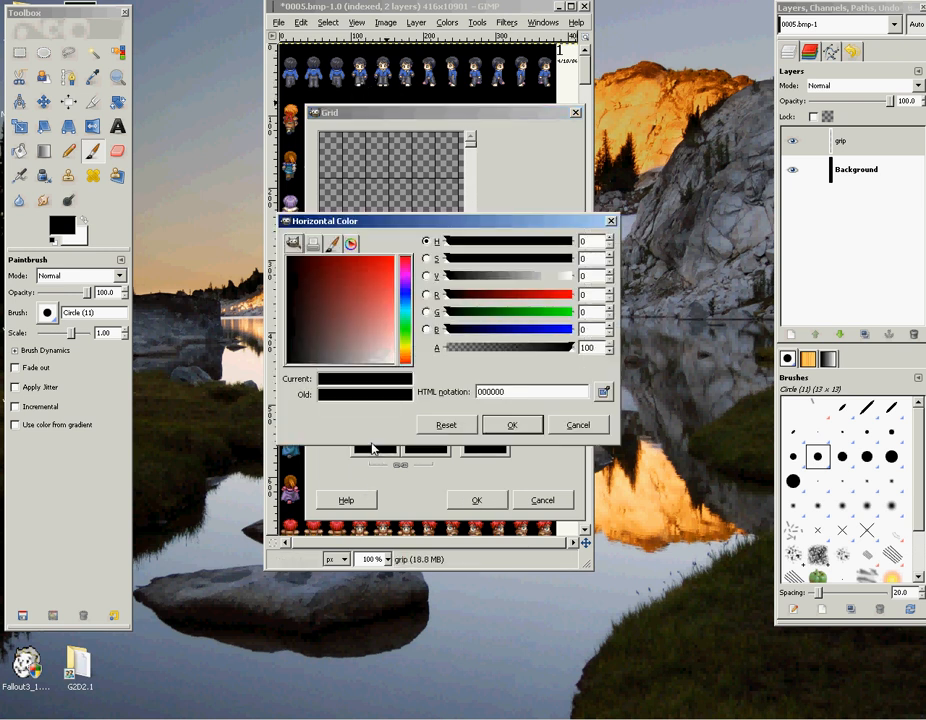
drag(370, 347, 414, 213)
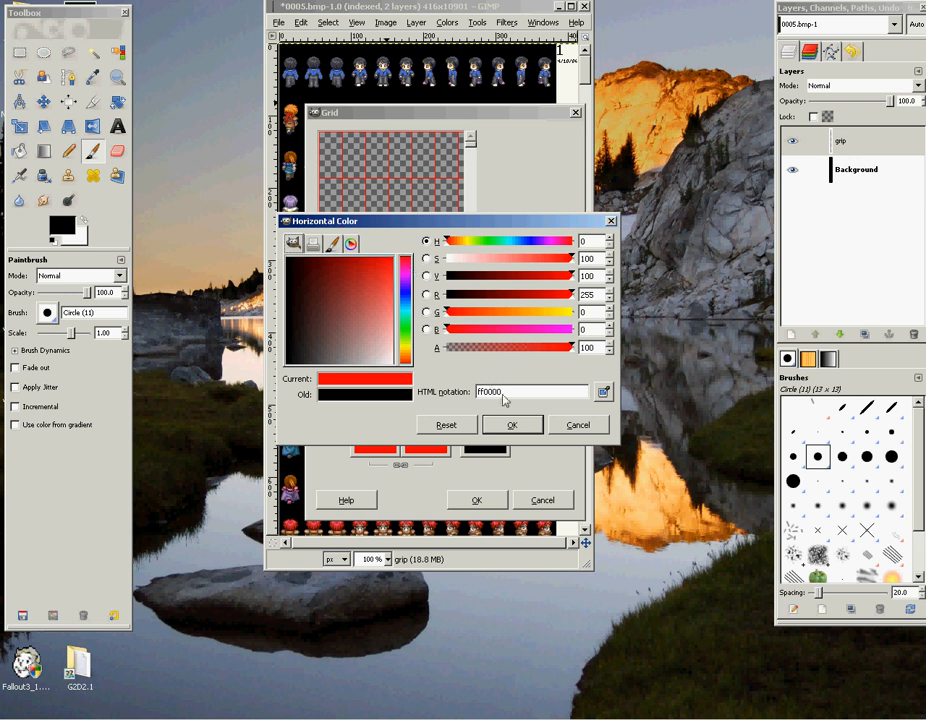
click(511, 424)
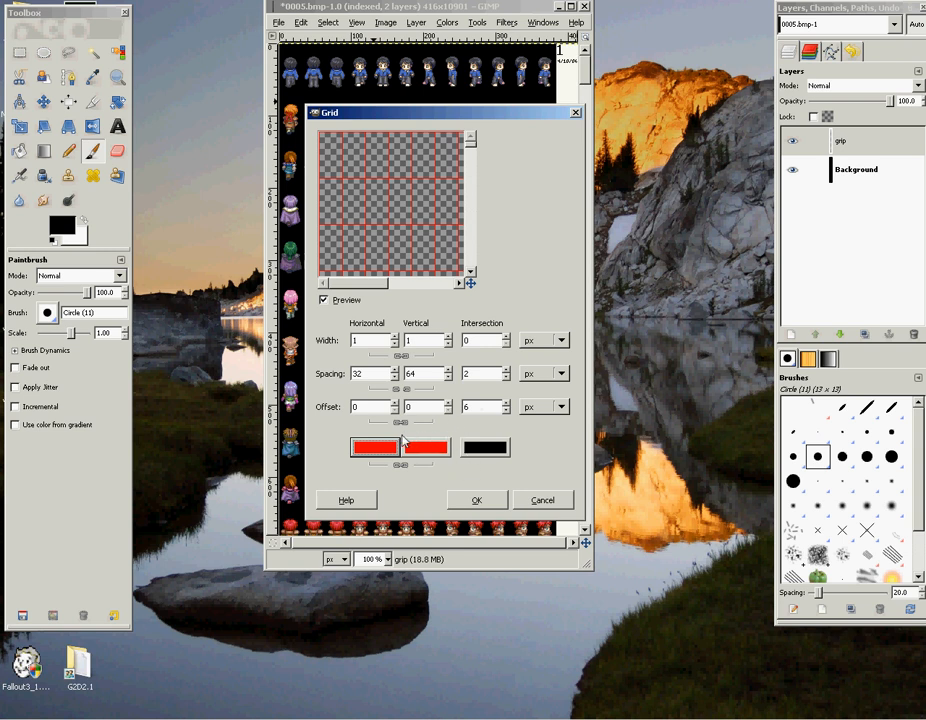
click(477, 502)
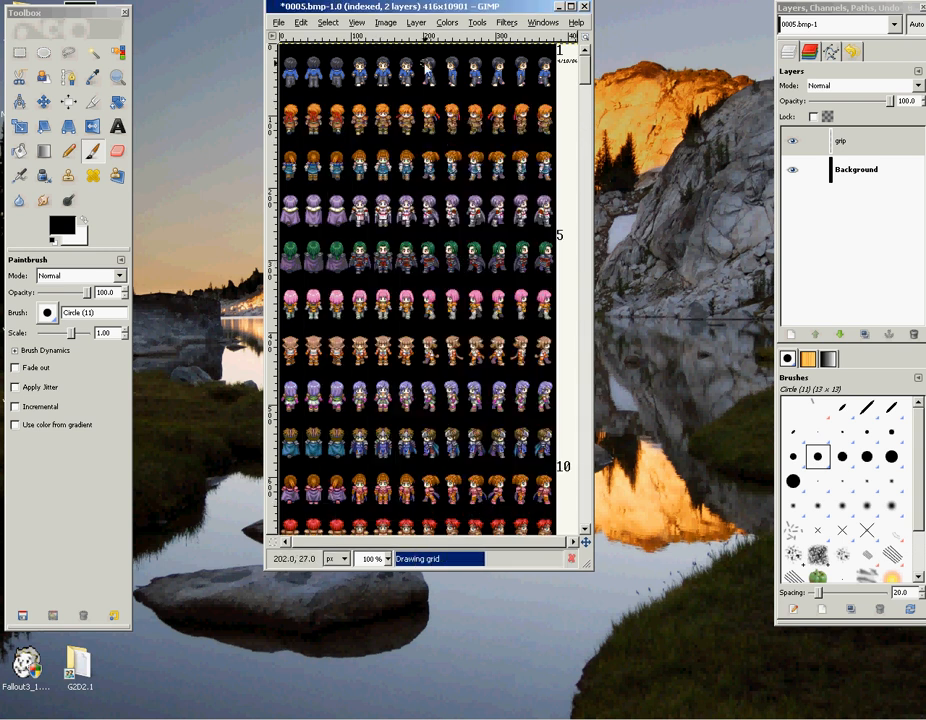
- Check the grid overlay by hiding and showing the grip layer, and make the Background layer active
click(855, 141)
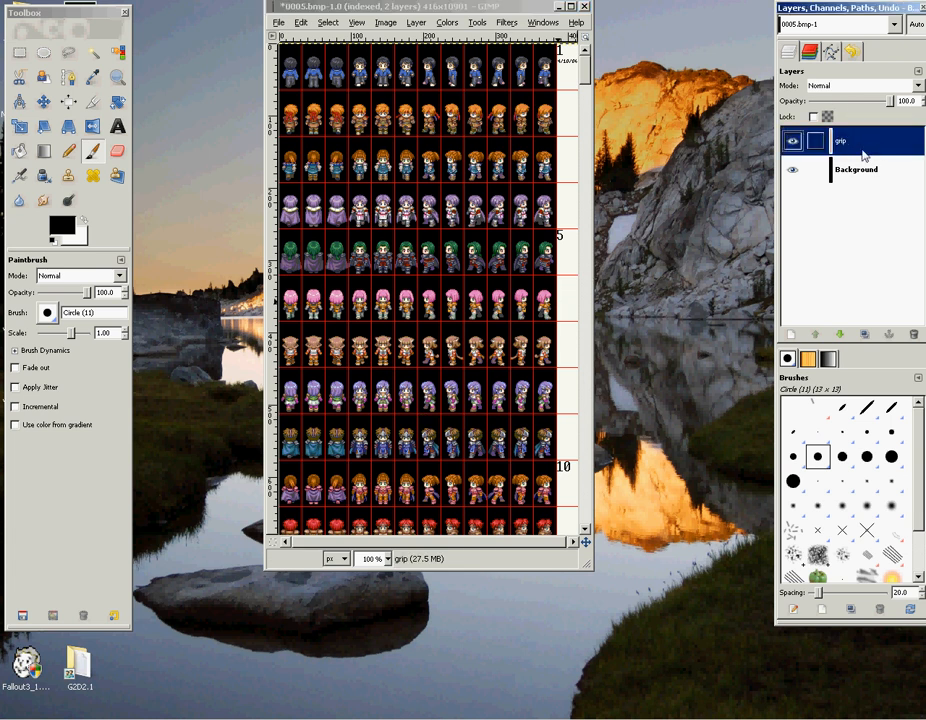
click(792, 143)
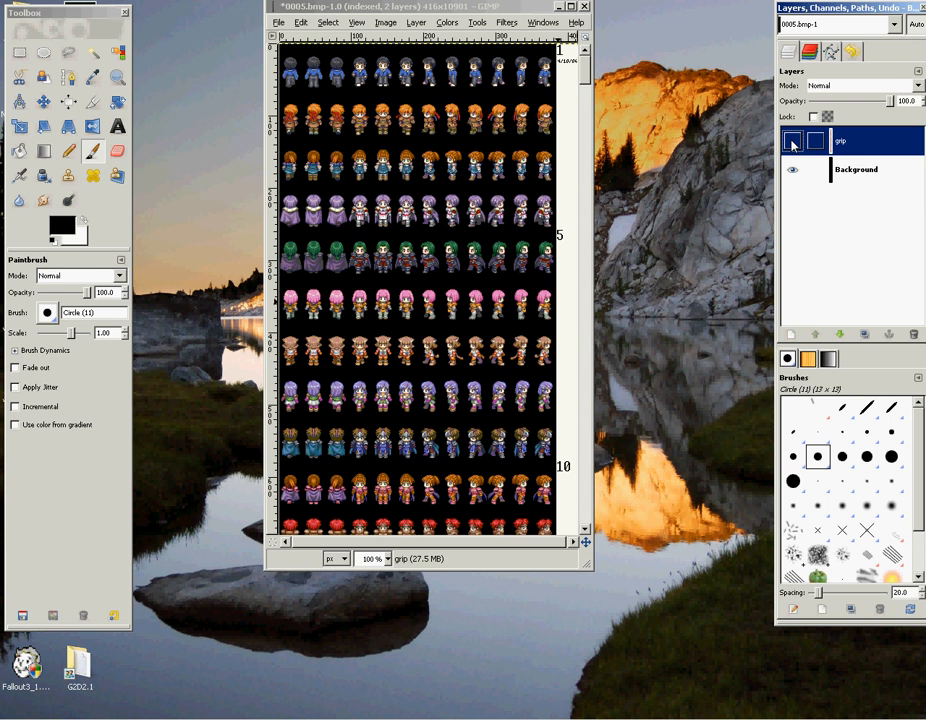
click(792, 143)
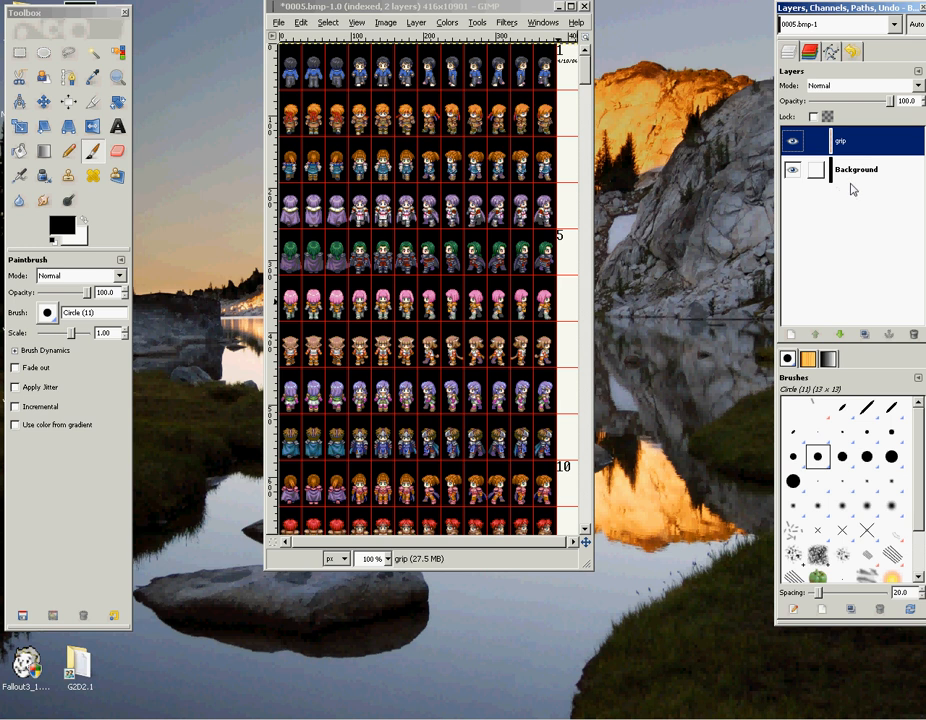
click(852, 172)
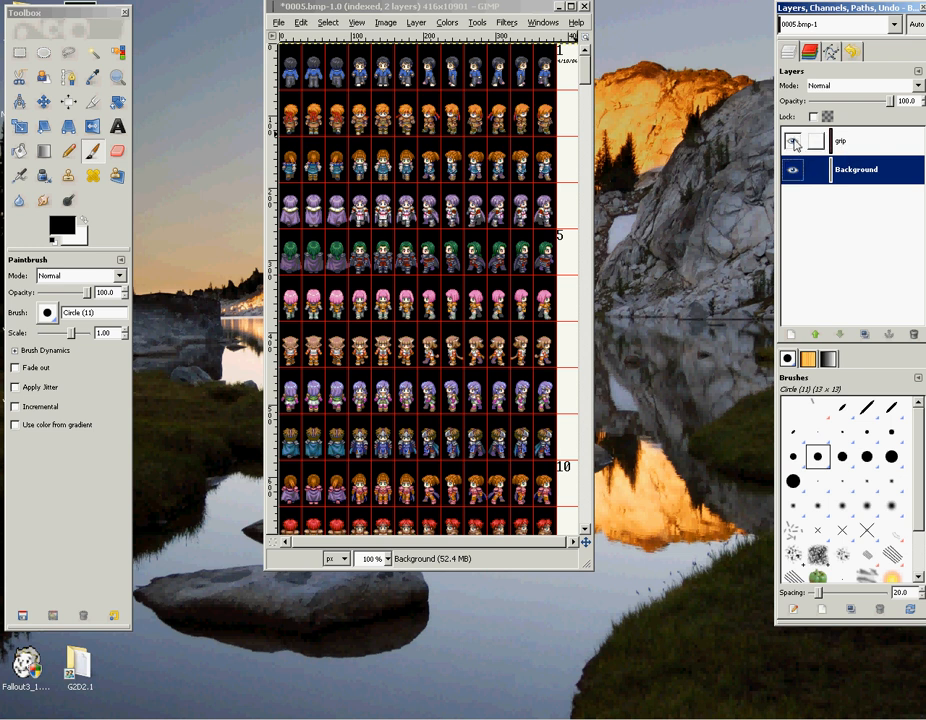
click(793, 142)
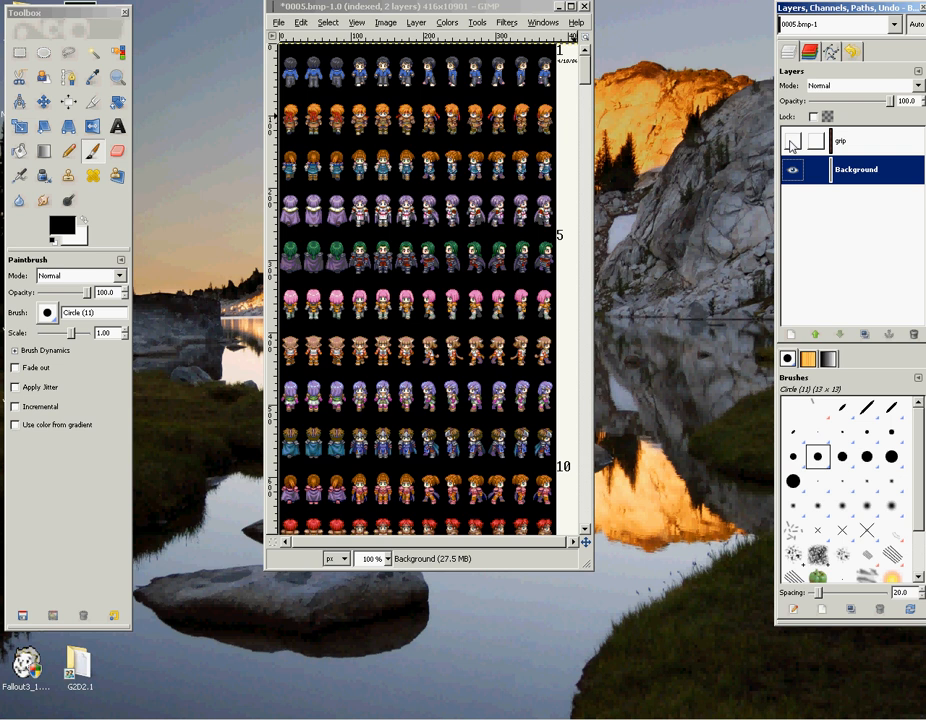
click(792, 143)
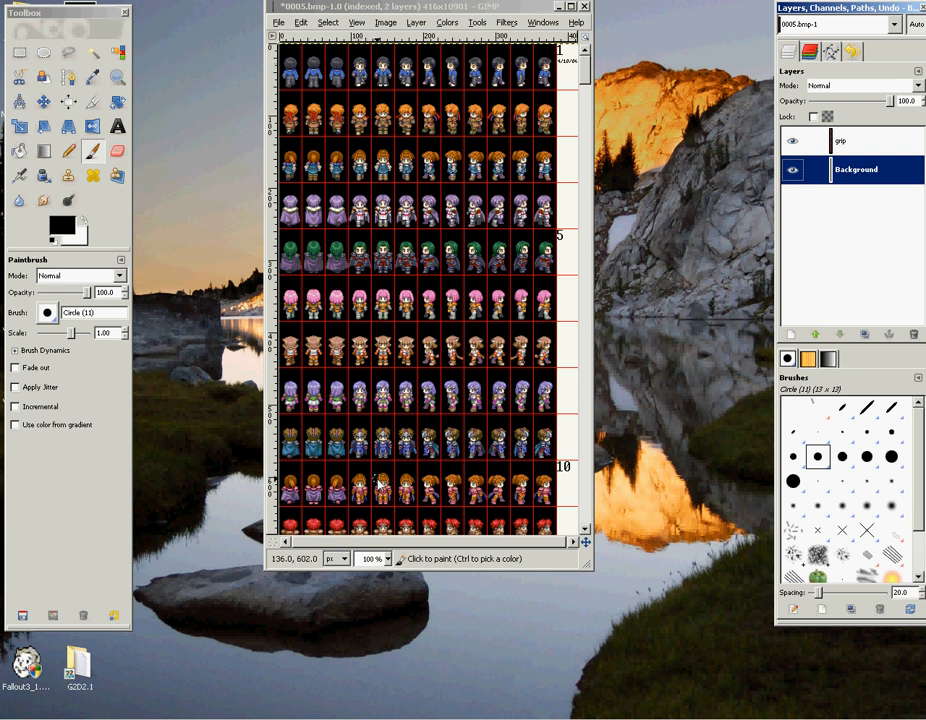
- Move the image window beside the toolbox and widen it, showing the first character's front-facing sprites at 800% zoom
click(388, 560)
click(376, 577)
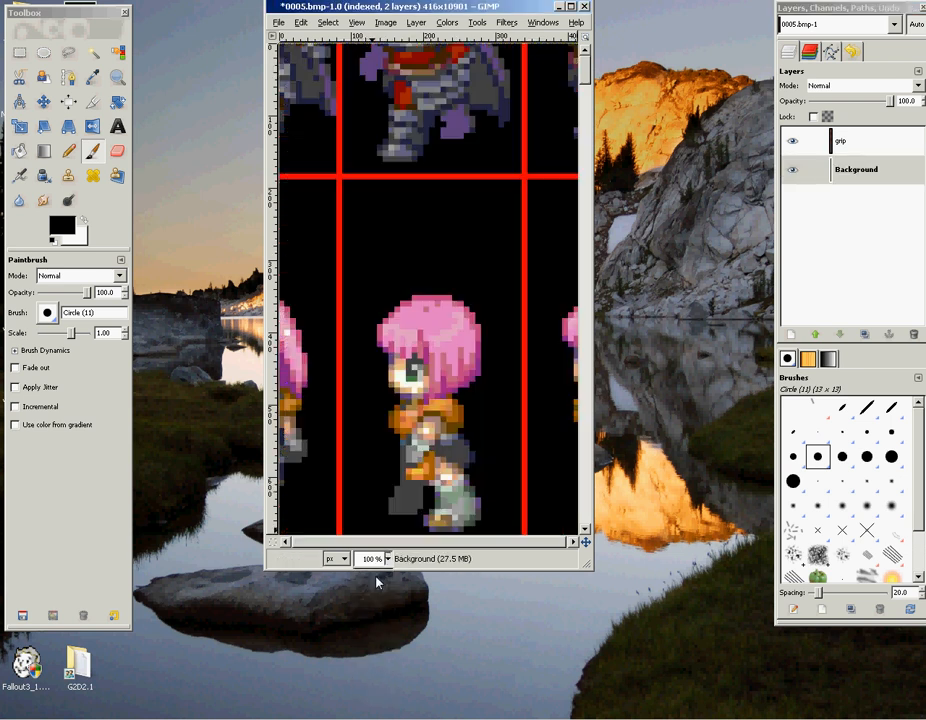
drag(585, 73, 585, 53)
drag(427, 545, 372, 545)
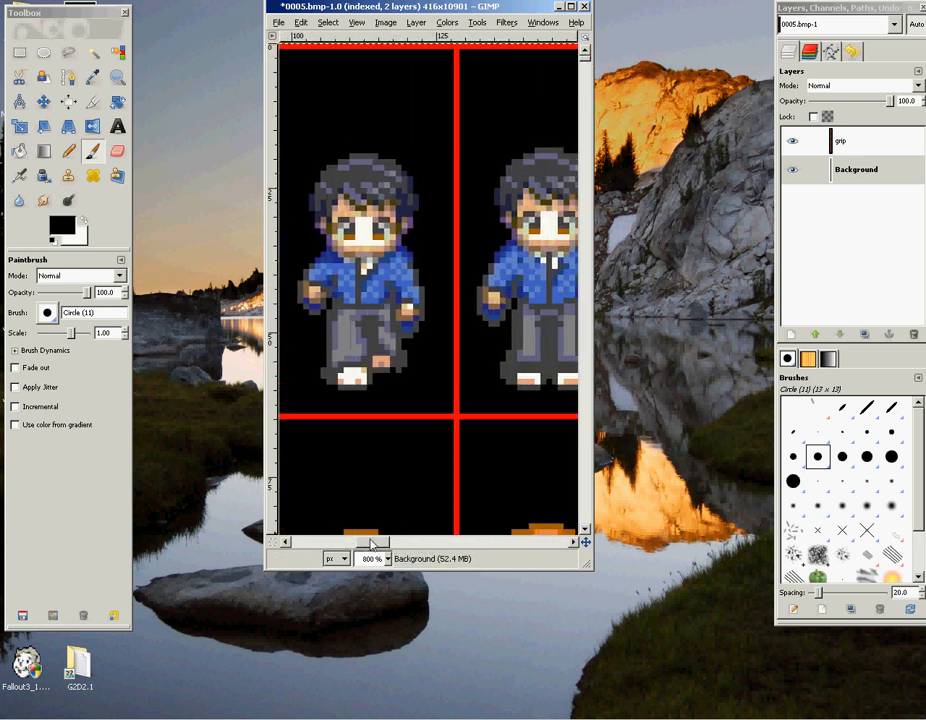
drag(336, 8, 207, 8)
drag(463, 290, 772, 296)
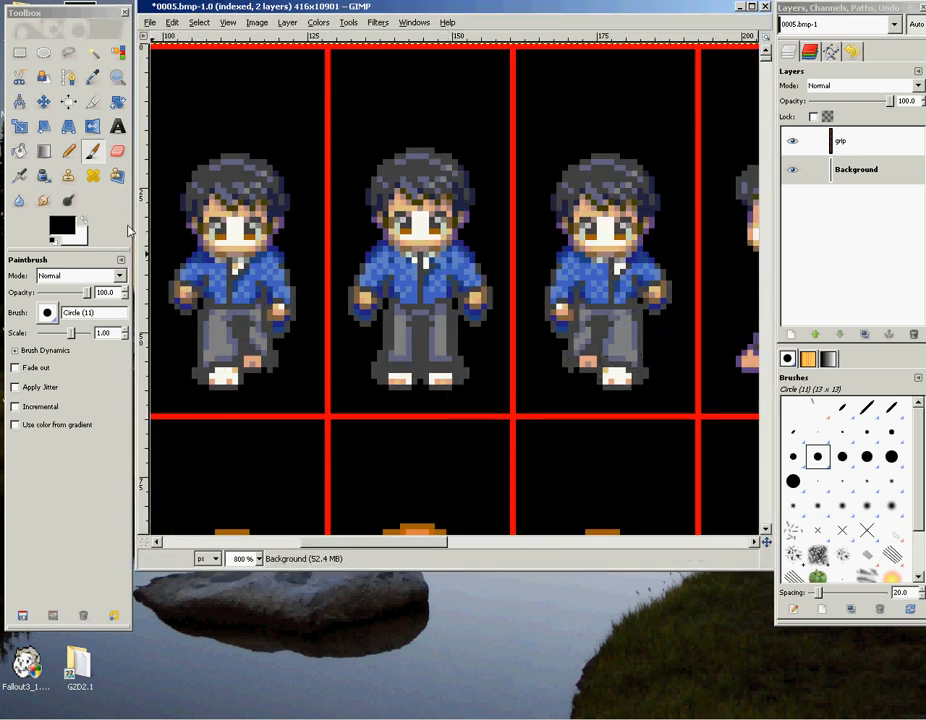
- Set up the Pencil tool with the Circle (01) brush and black (000000) as the foreground color
click(69, 152)
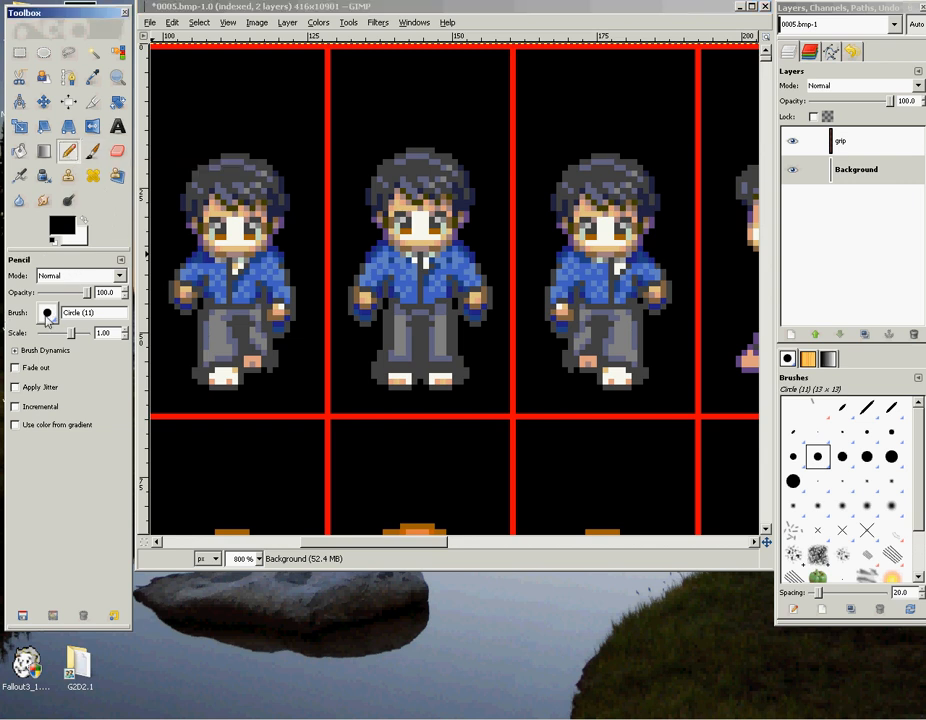
click(47, 315)
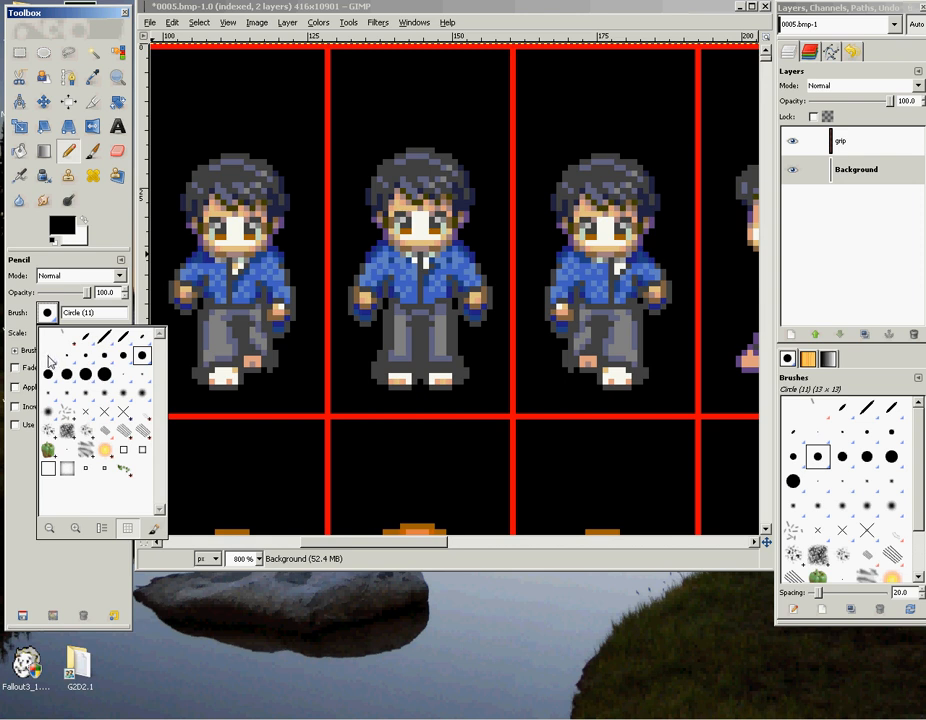
click(49, 358)
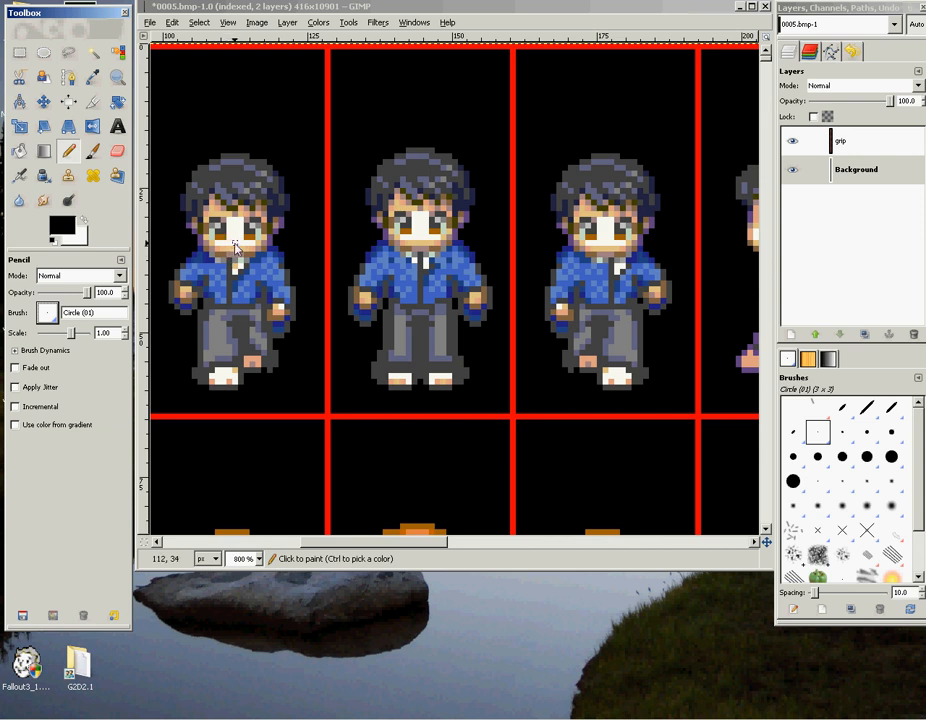
click(62, 228)
drag(130, 207, 124, 147)
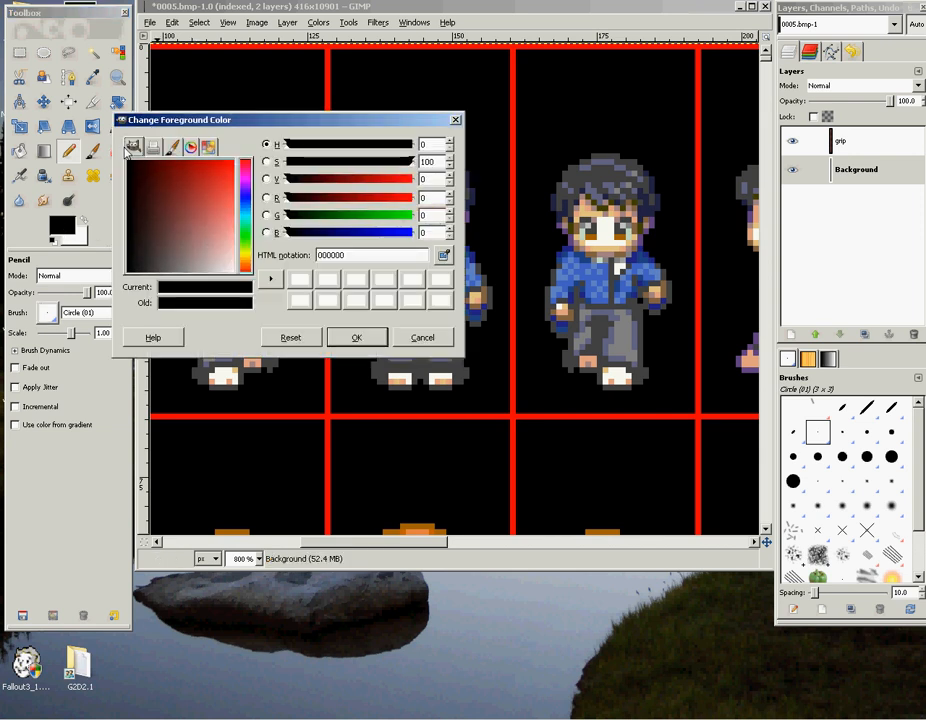
click(357, 339)
- Draw a small black mustache on the faces of the first character's three front-facing sprites
drag(236, 245, 245, 244)
click(218, 255)
click(247, 250)
click(253, 253)
drag(414, 236, 425, 235)
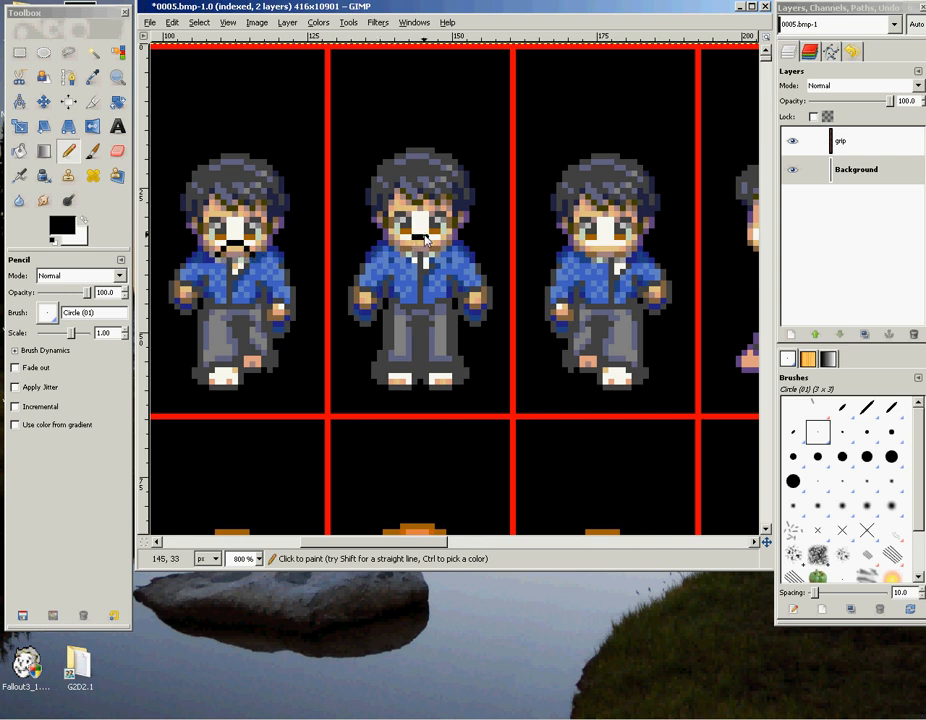
click(410, 242)
click(403, 247)
drag(601, 243, 612, 243)
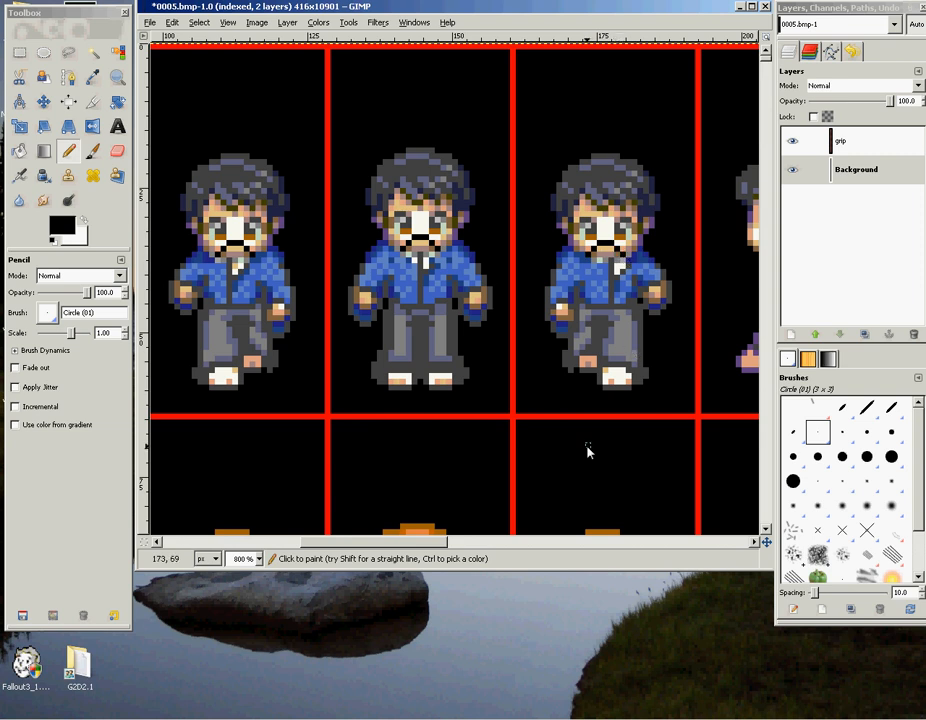
- Draw black mustache pixels on the first character's left-facing sprites, undoing the misplaced first stroke
scroll(409, 388, right, 10)
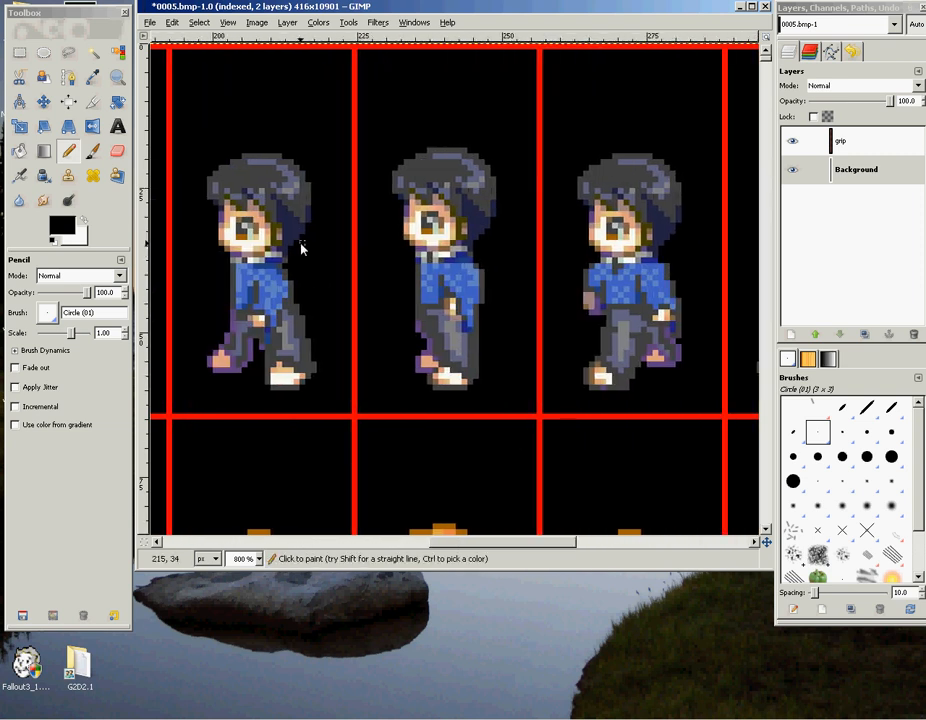
drag(226, 253, 238, 253)
key(ctrl+z)
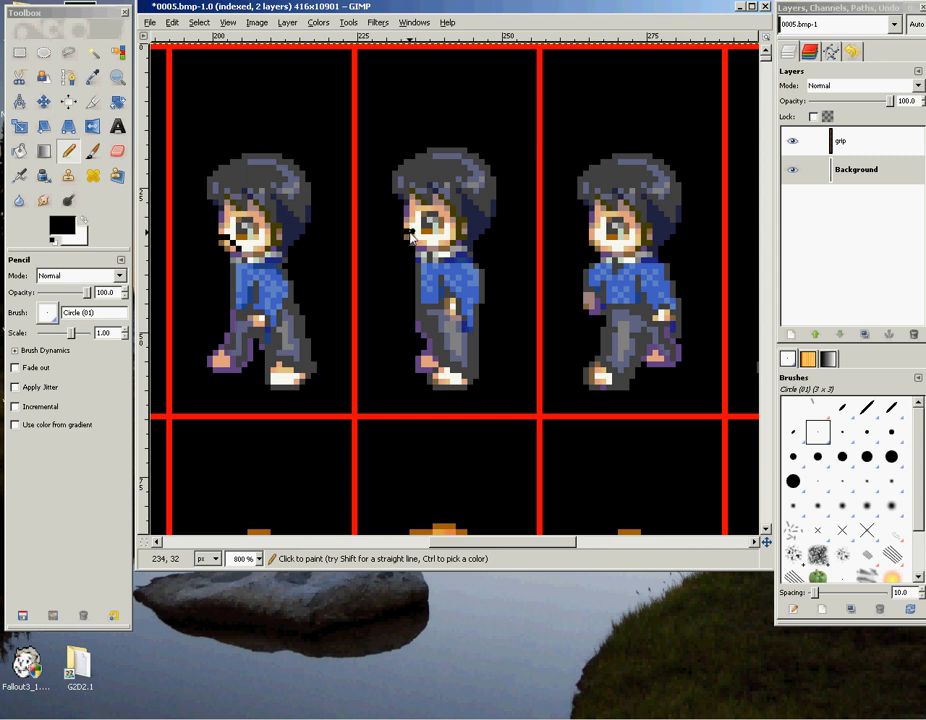
click(418, 238)
- Draw black mustache pixels on the faces of the first character's three right-facing sprites
drag(518, 542, 654, 541)
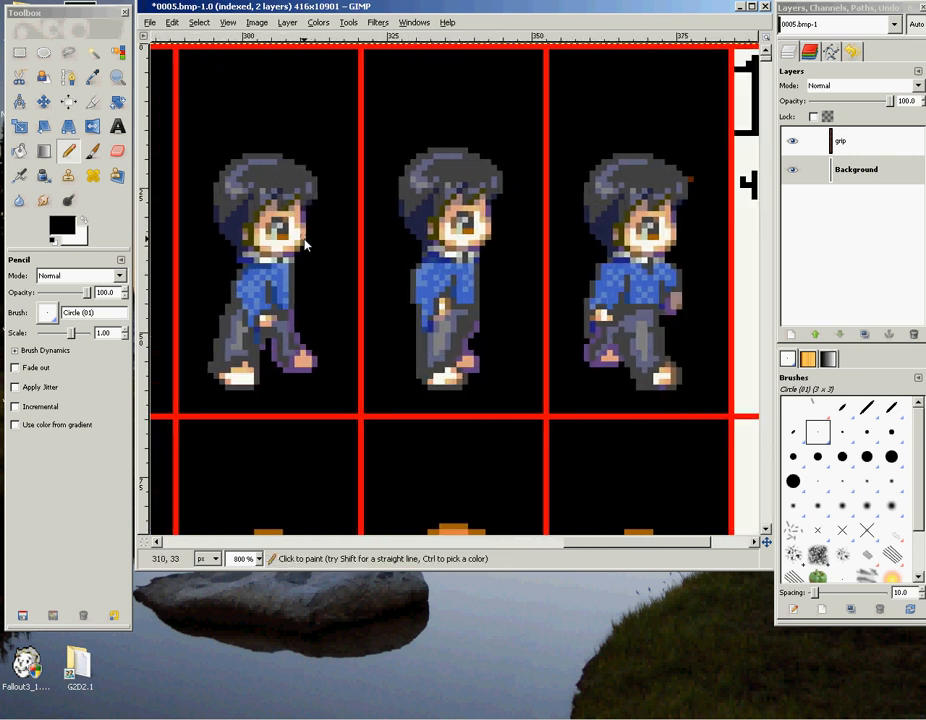
drag(297, 238, 286, 248)
click(478, 240)
click(472, 245)
click(673, 238)
click(667, 238)
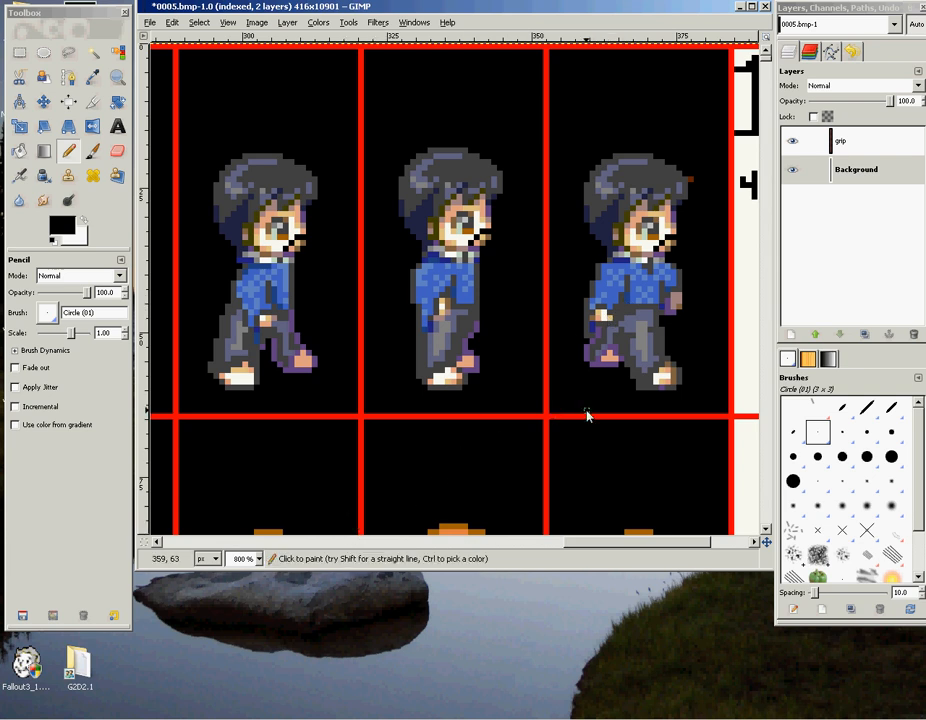
- Return the sprite sheet to 100% zoom and hide the grip layer
click(258, 558)
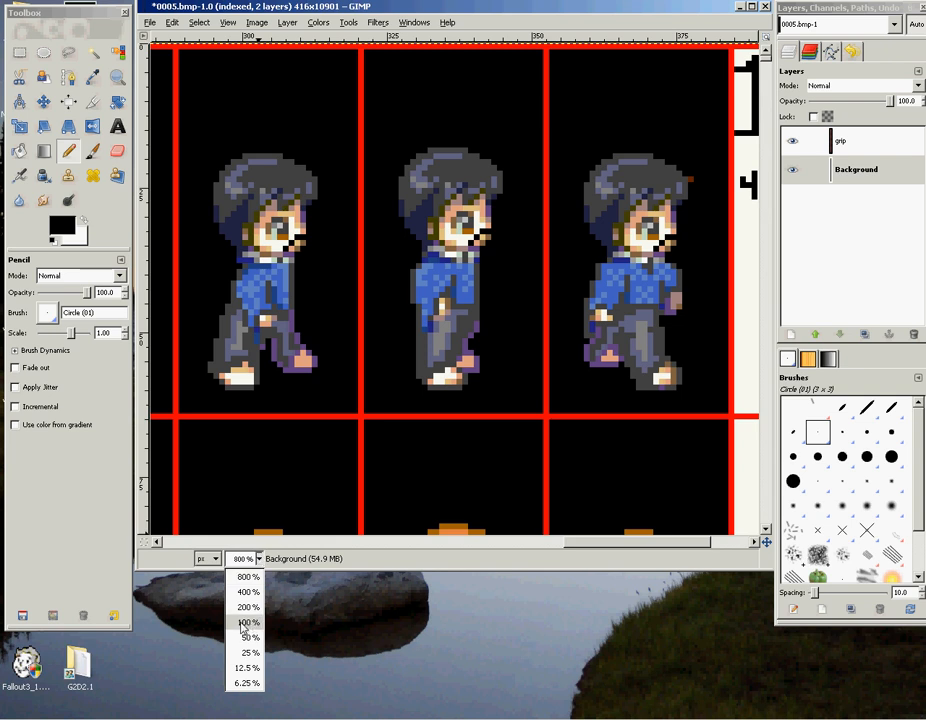
click(244, 624)
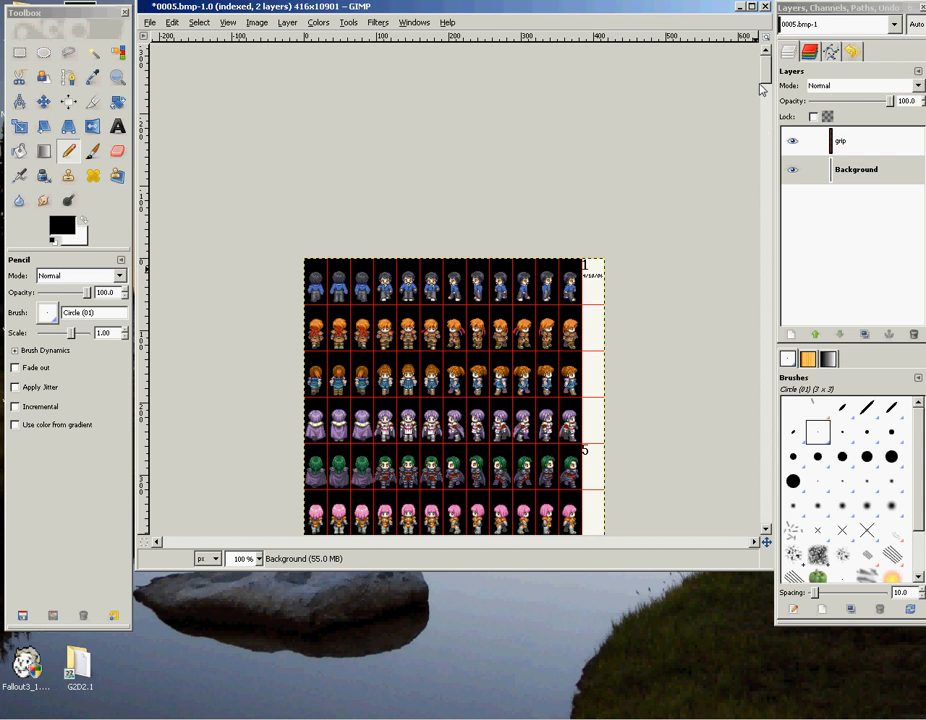
mouse_move(765, 70)
mouse_down()
mouse_move(765, 79)
mouse_move(763, 67)
mouse_up()
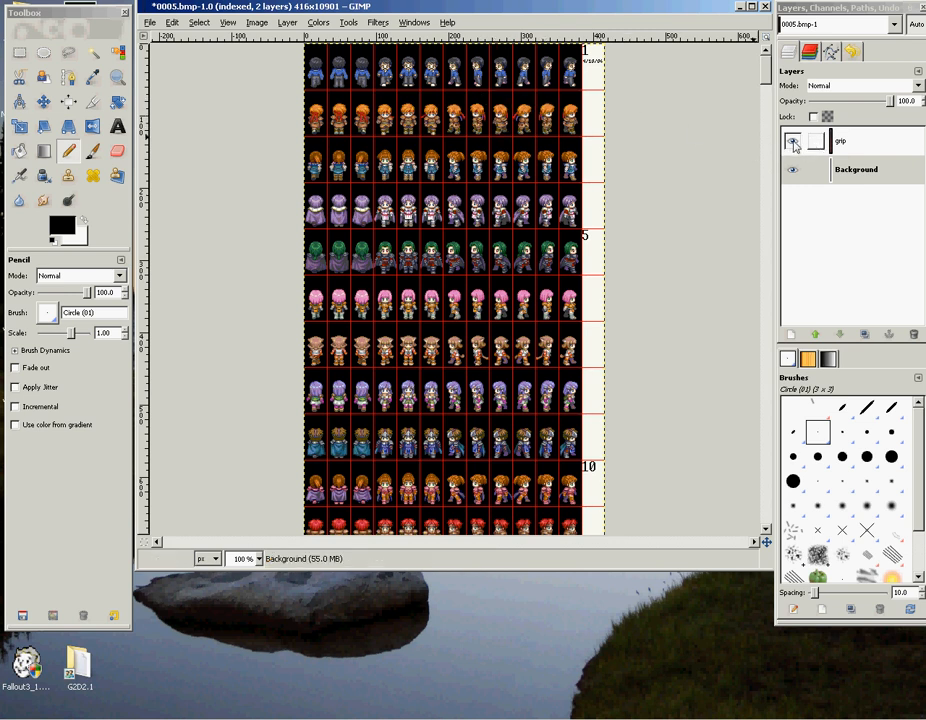
click(793, 144)
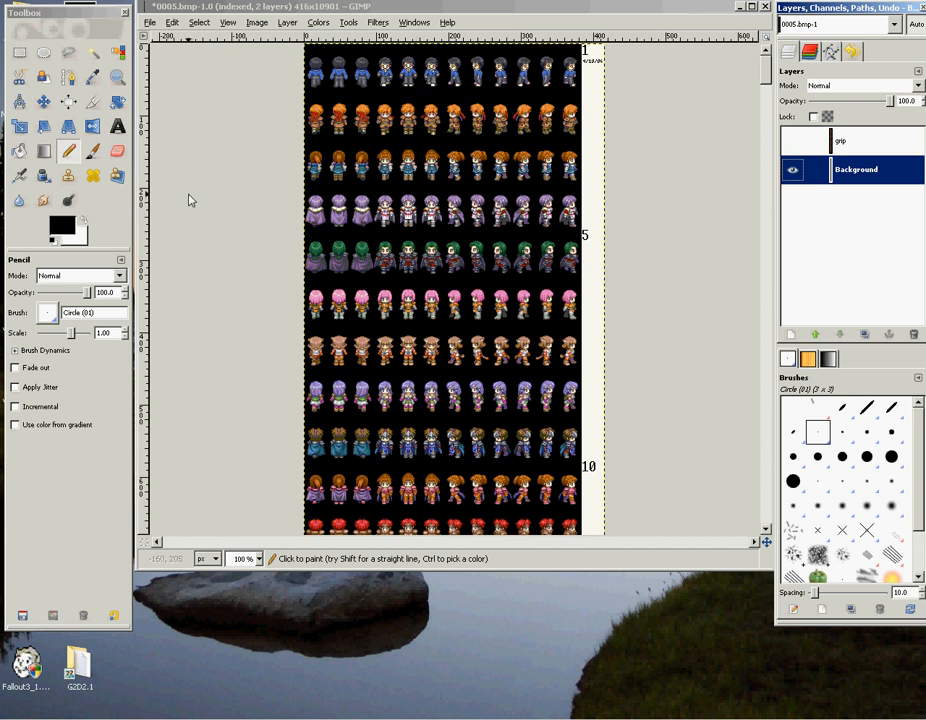
- Set up a new save of the image as 0005.bmp in the Desktop folder with the Windows BMP image file type
click(151, 24)
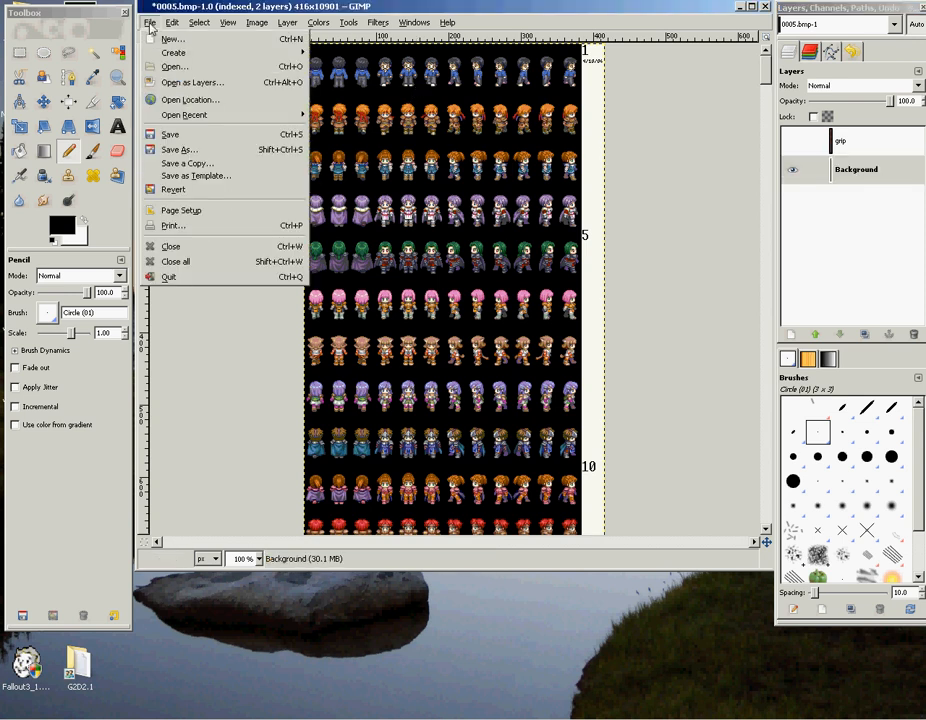
click(190, 157)
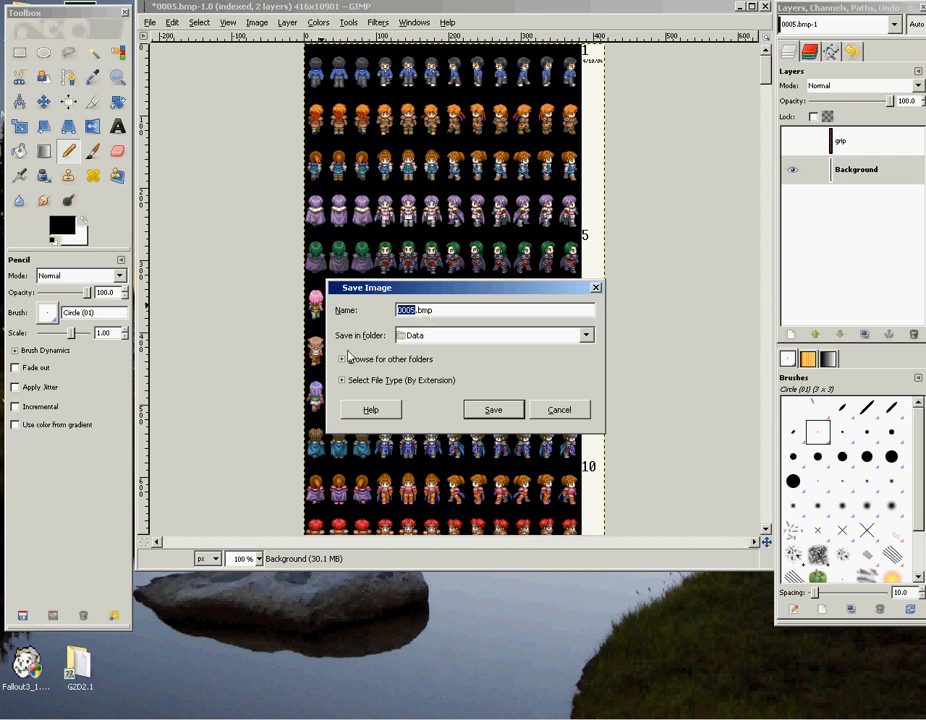
click(345, 359)
click(364, 456)
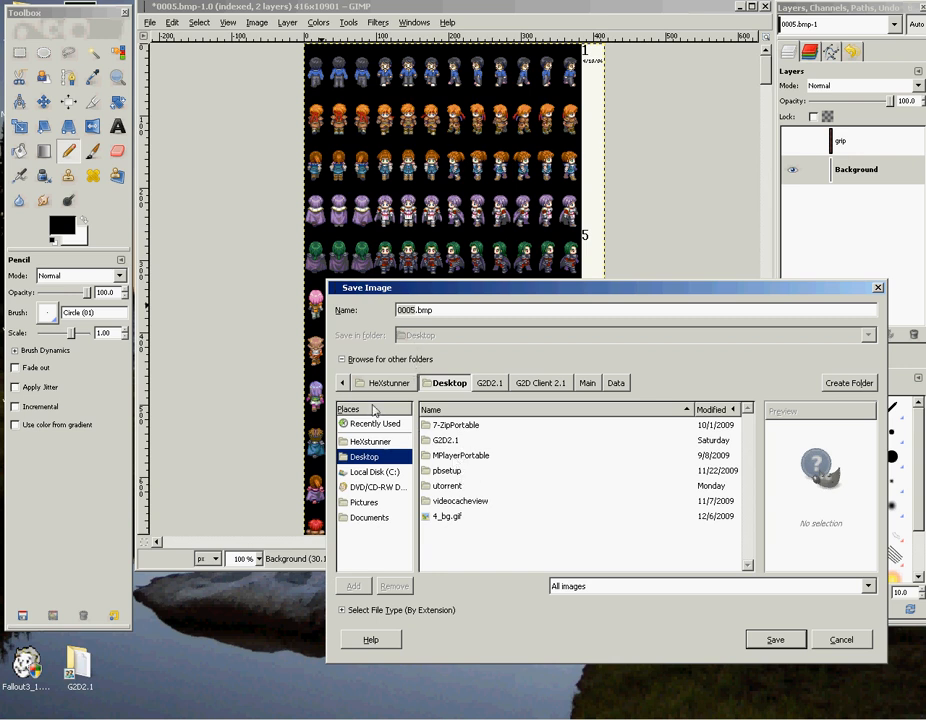
click(343, 359)
click(343, 380)
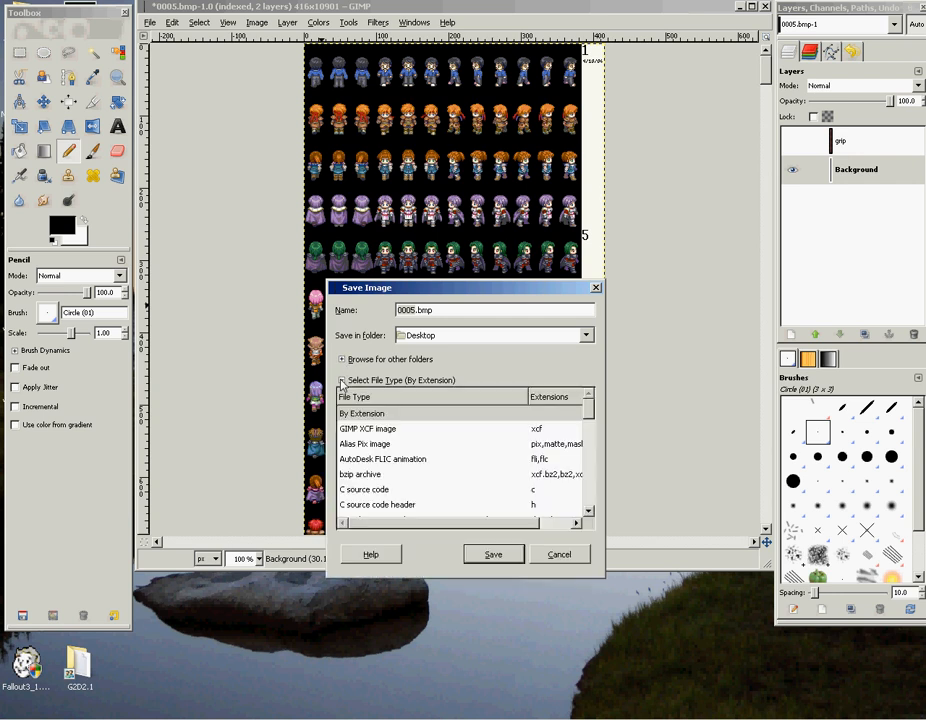
drag(589, 410, 535, 493)
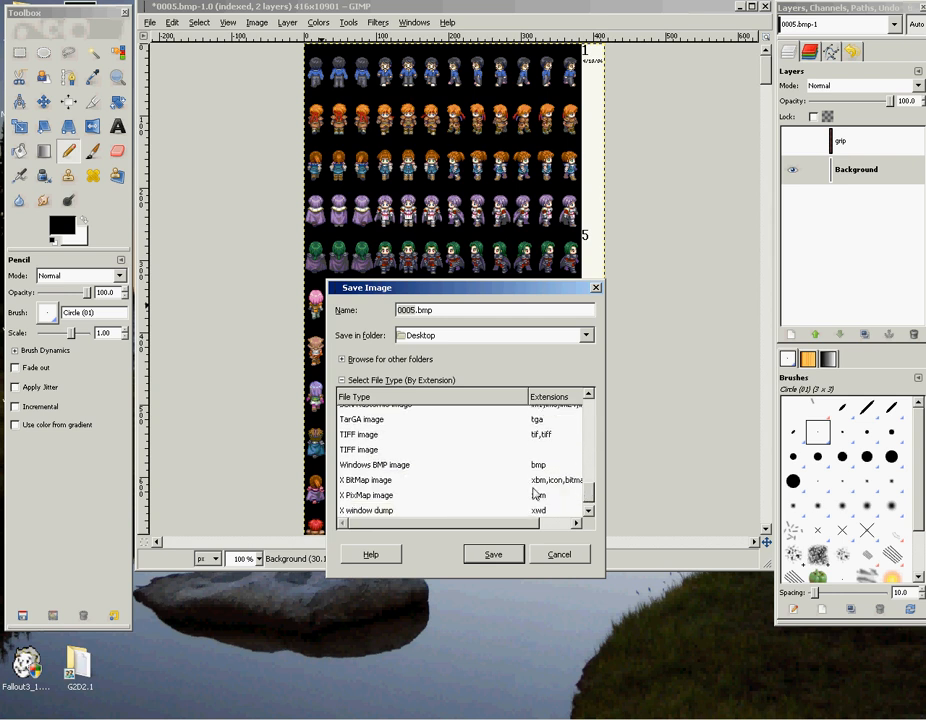
click(375, 467)
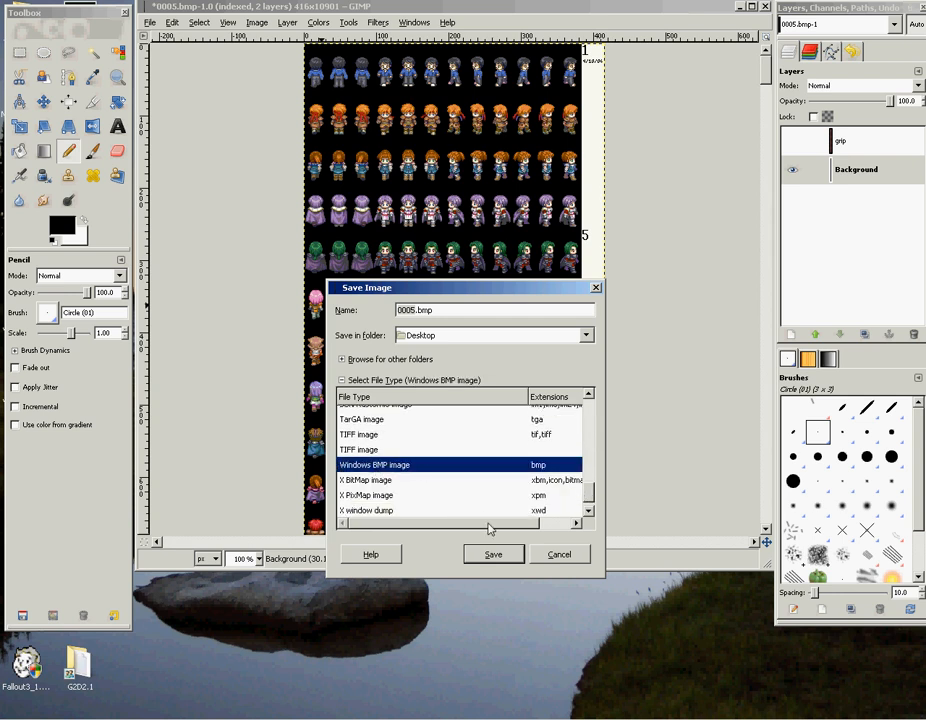
- Save the BMP, exporting it with Merge Visible Layers and leaving run-length encoding off
click(487, 557)
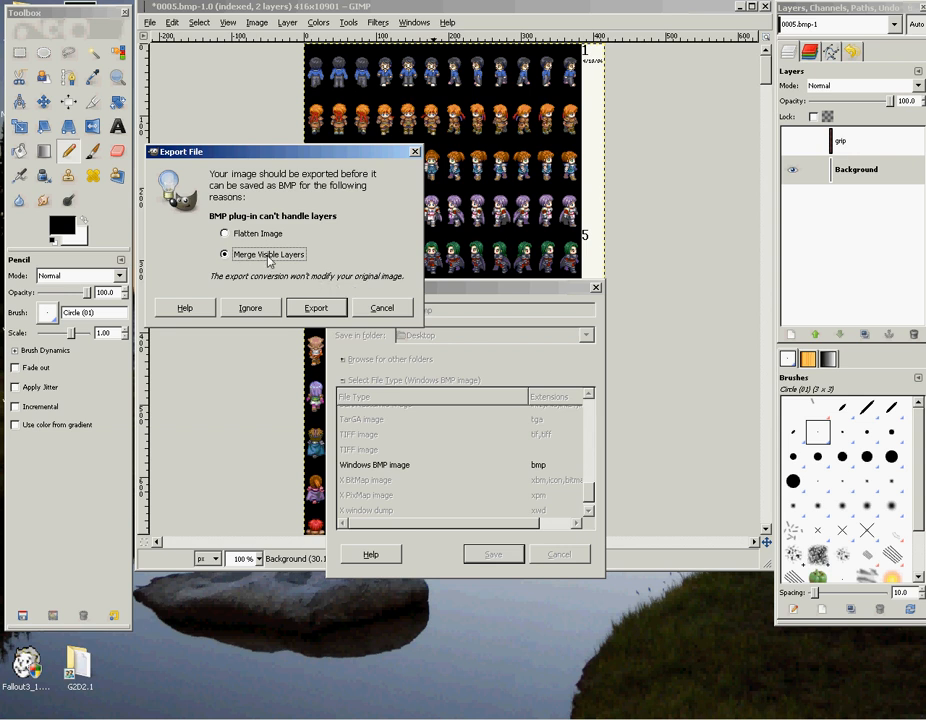
click(308, 310)
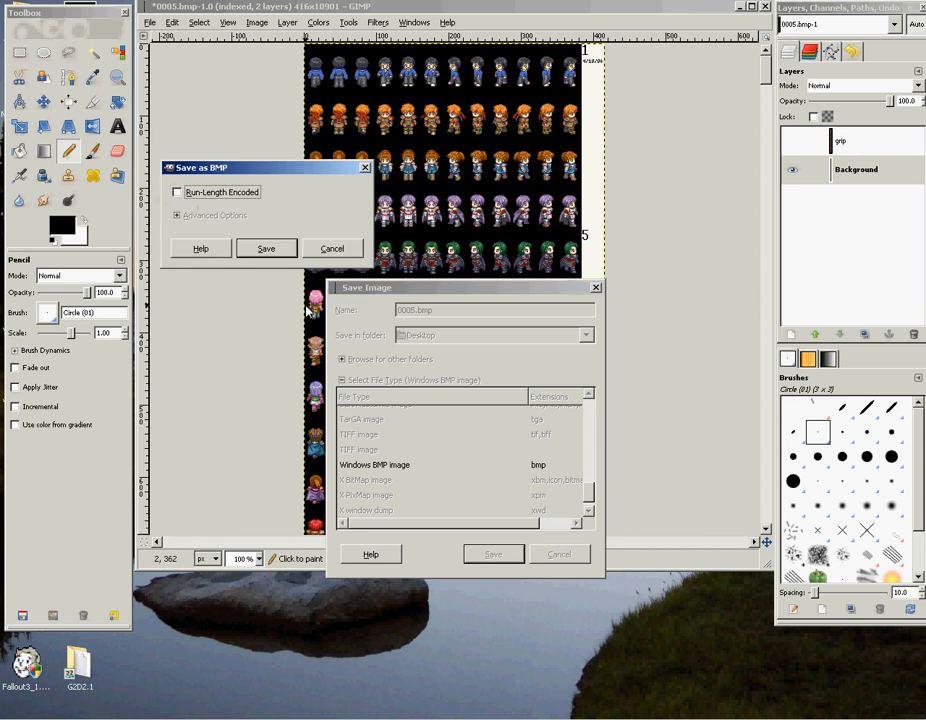
drag(290, 176, 424, 257)
click(399, 329)
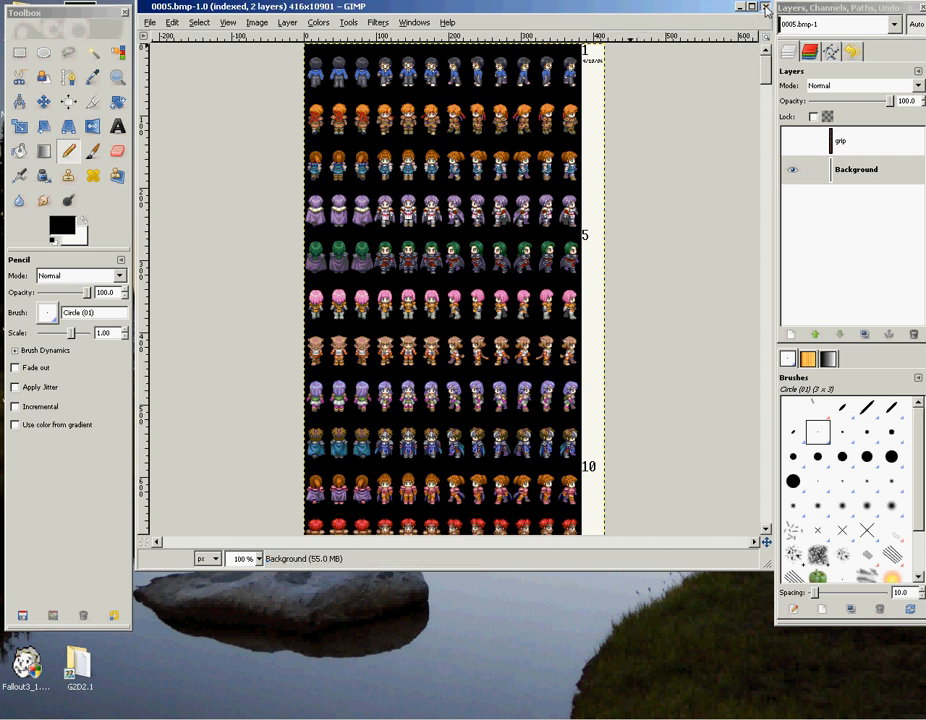
- Close the 0005.bmp image and move the main window and Toolbox aside to uncover the desktop icons
click(765, 8)
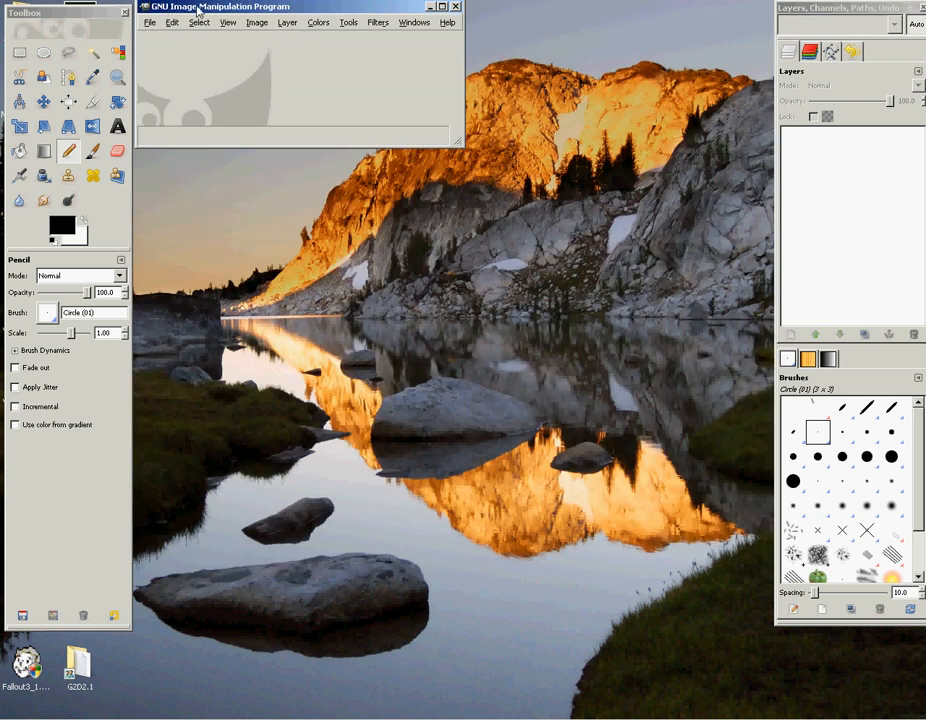
drag(167, 6, 203, 4)
drag(104, 9, 255, 44)
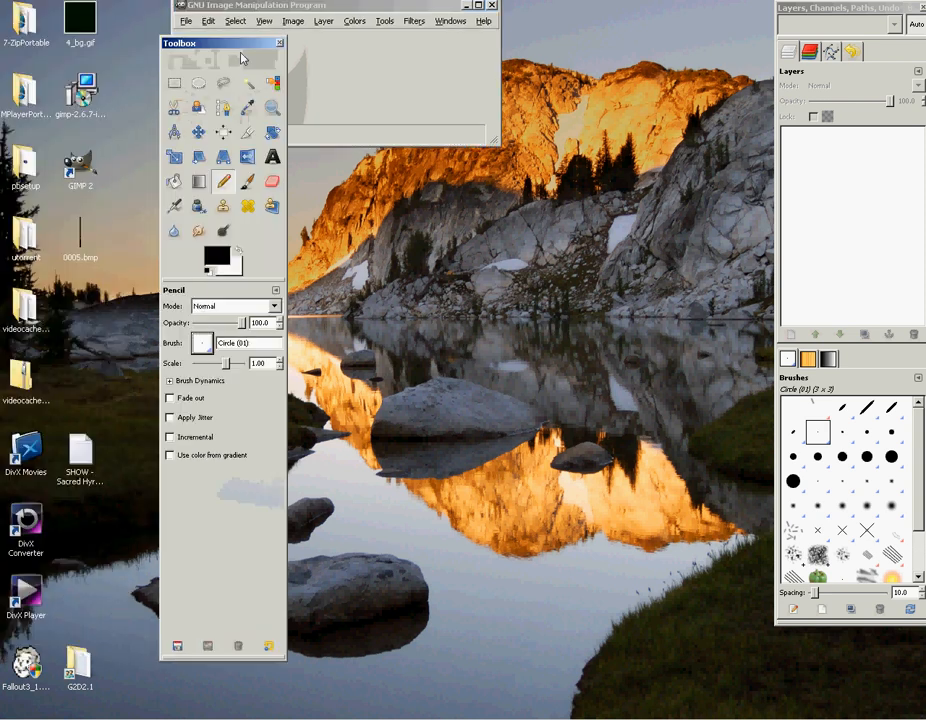
- Open the desktop's 0005.bmp in Windows Photo Gallery and examine the first character's sprites up close
double_click(85, 238)
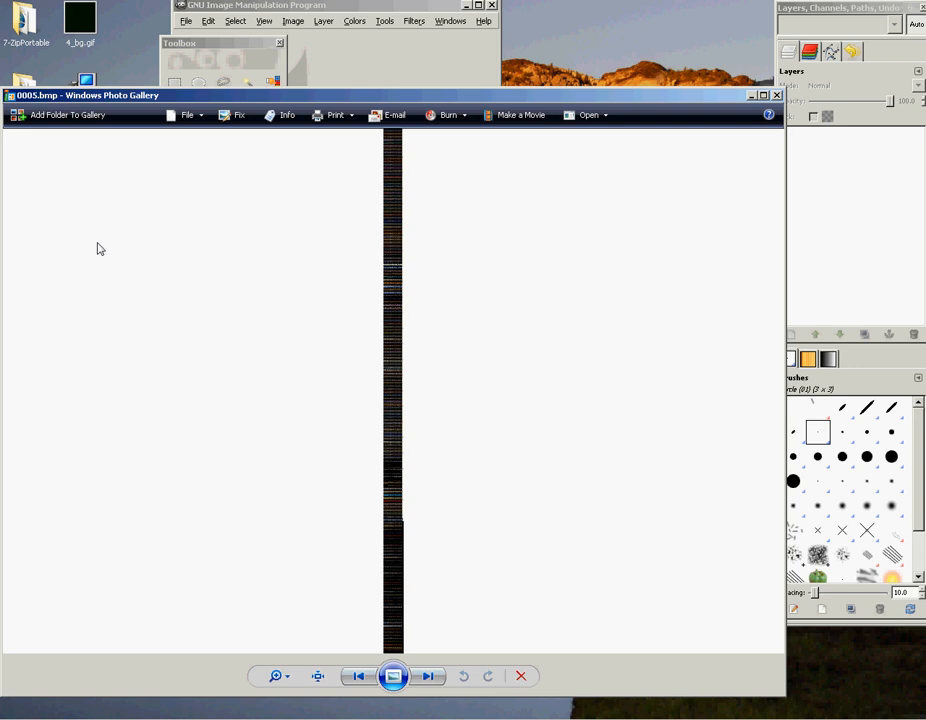
scroll(376, 343, up, 5)
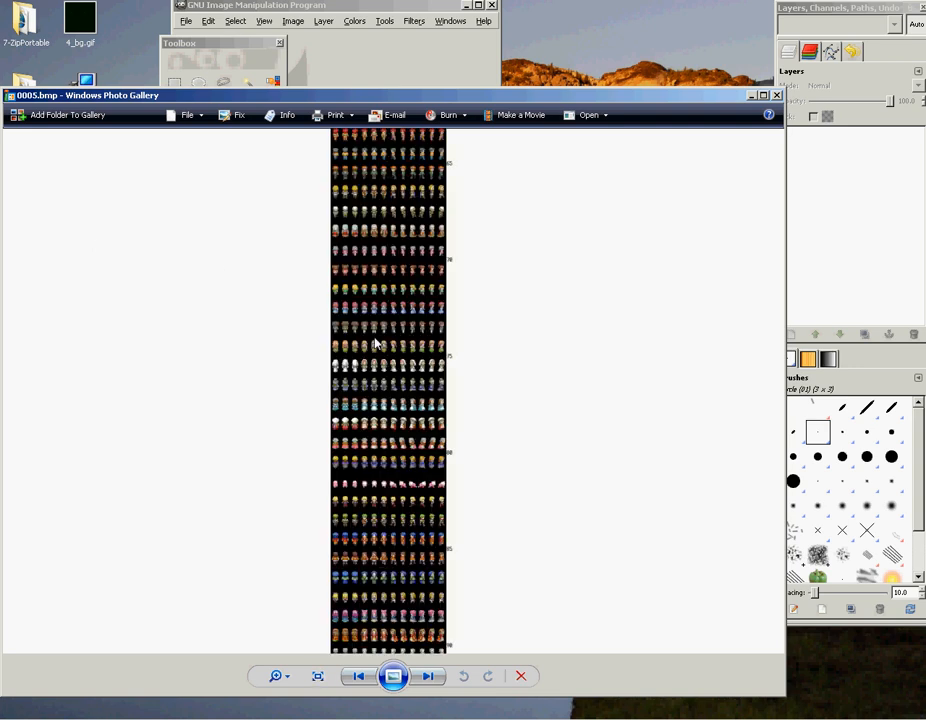
drag(445, 200, 425, 650)
drag(424, 262, 405, 640)
drag(401, 340, 395, 620)
drag(395, 230, 391, 648)
drag(386, 346, 383, 650)
drag(404, 145, 398, 600)
drag(405, 346, 402, 609)
drag(413, 315, 408, 589)
drag(415, 293, 410, 600)
drag(420, 363, 421, 630)
drag(417, 345, 410, 630)
drag(405, 296, 386, 616)
drag(386, 232, 392, 470)
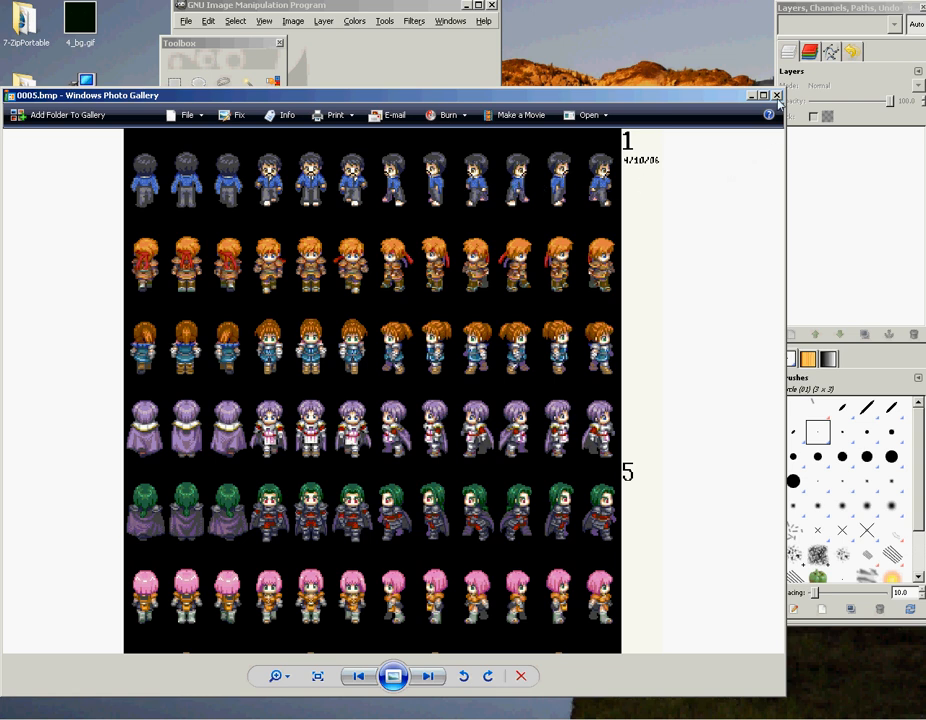
click(777, 96)
- Open the original 0005.bmp from the G2D2.1 > G2D Client 2.1 > Main > Data folder
click(78, 249)
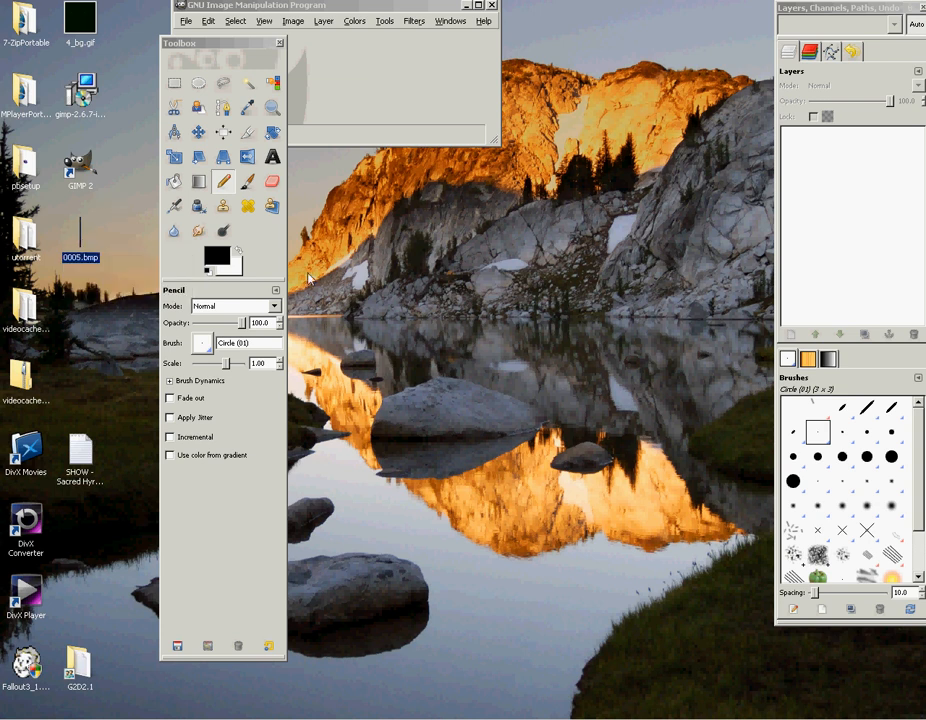
drag(248, 50, 264, 51)
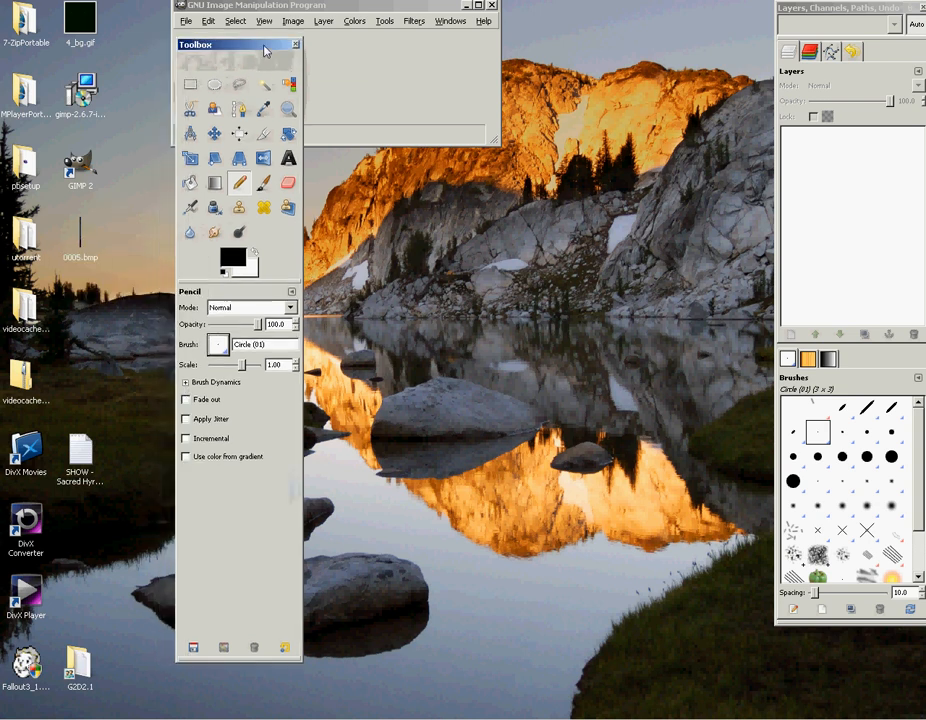
double_click(82, 657)
double_click(240, 183)
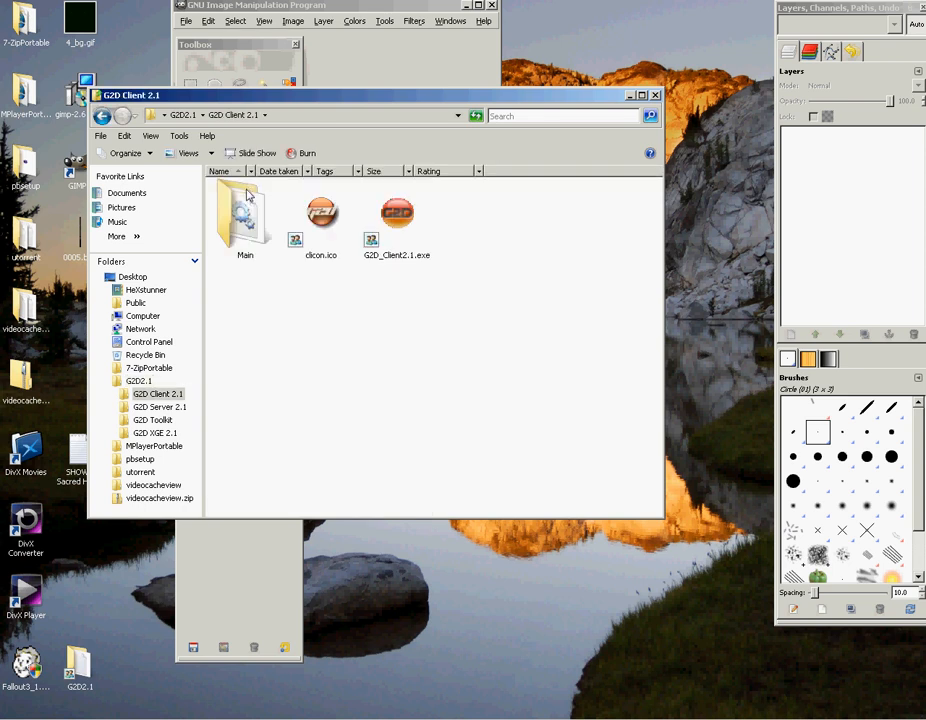
double_click(244, 200)
double_click(237, 209)
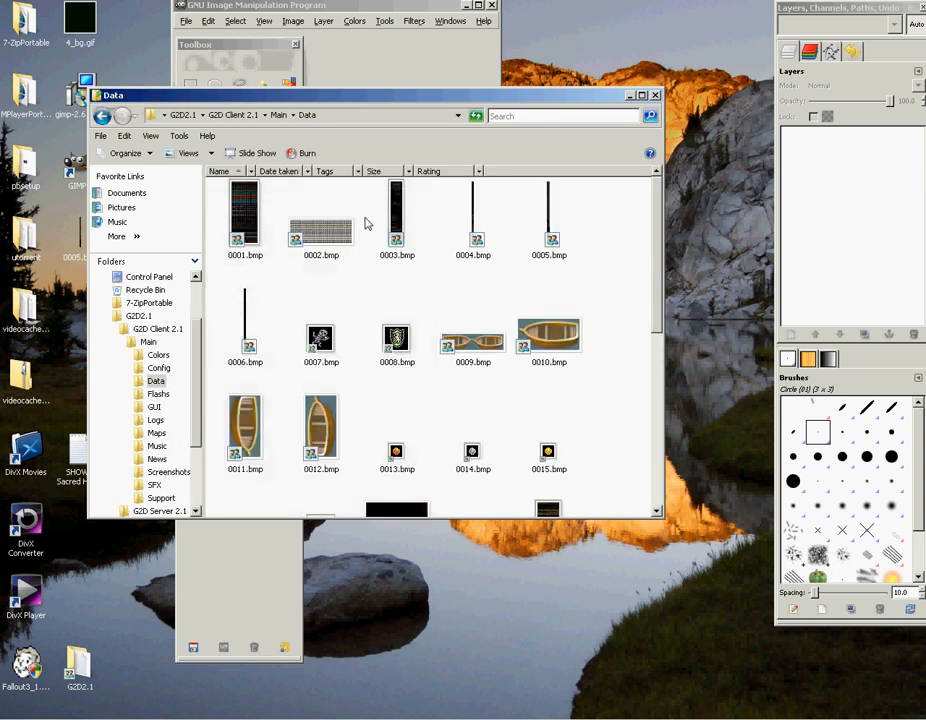
double_click(550, 232)
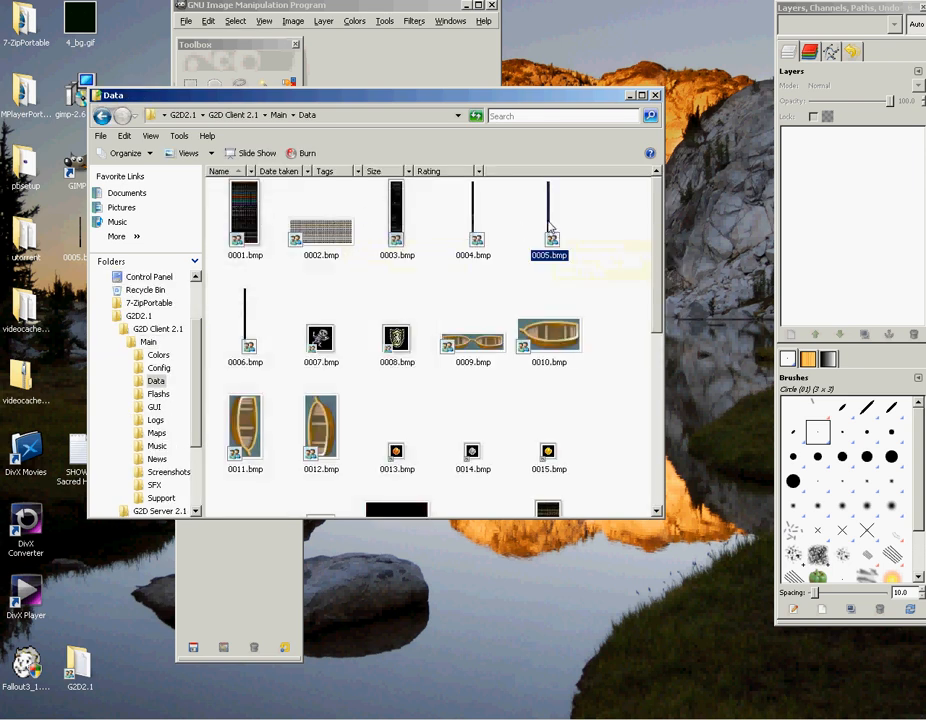
- Examine the first character row of the original sprite sheet up close, then close the viewer and the Data folder
scroll(376, 268, up, 10)
drag(378, 275, 416, 630)
drag(393, 195, 404, 612)
drag(393, 236, 408, 518)
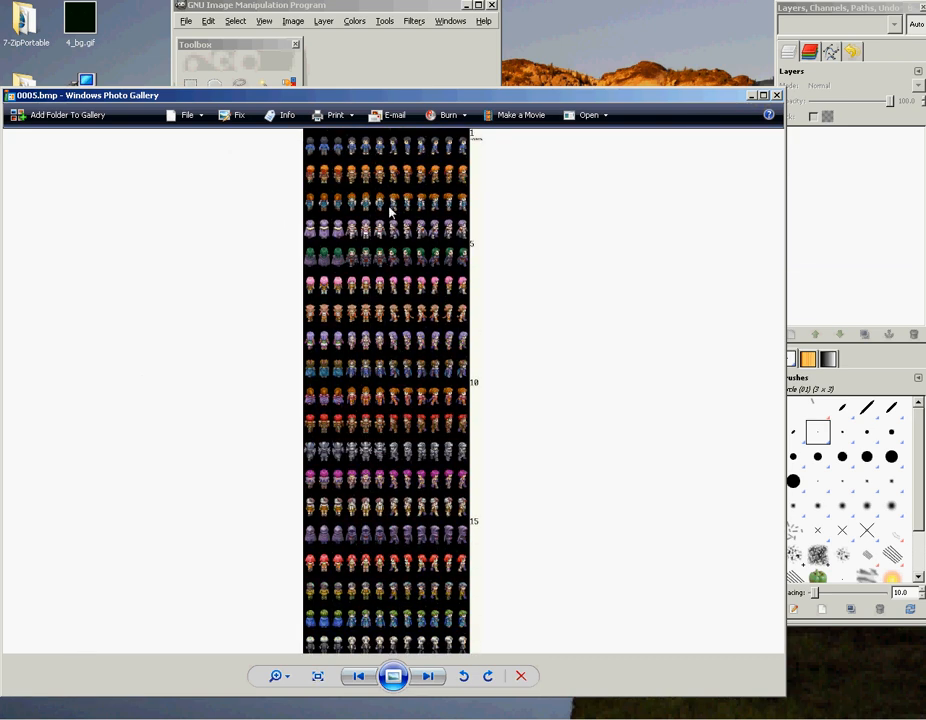
scroll(380, 310, up, 3)
drag(356, 225, 358, 620)
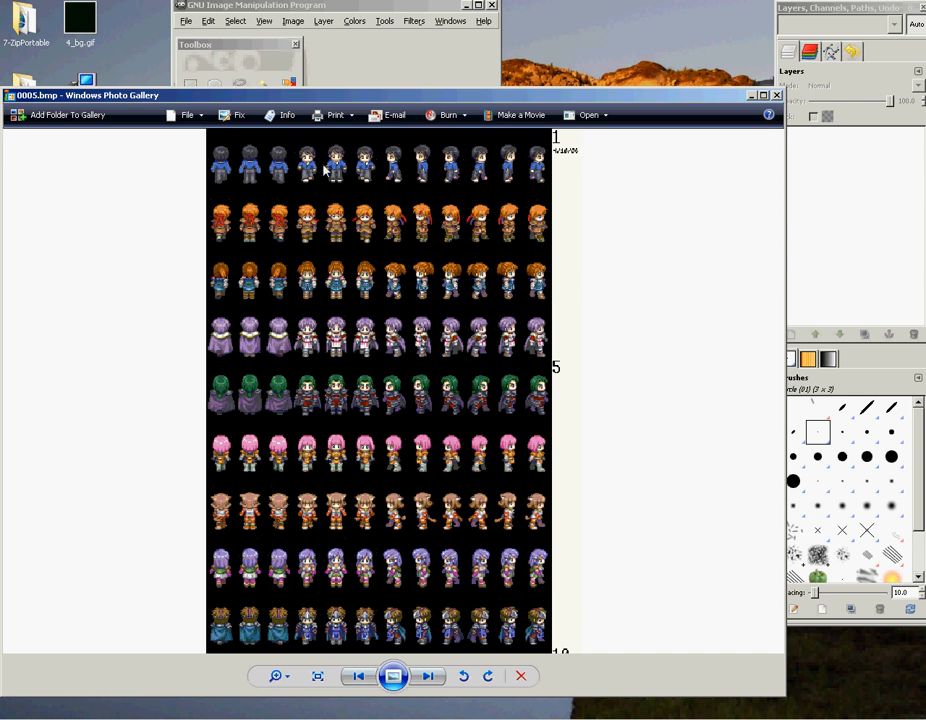
scroll(320, 176, up, 2)
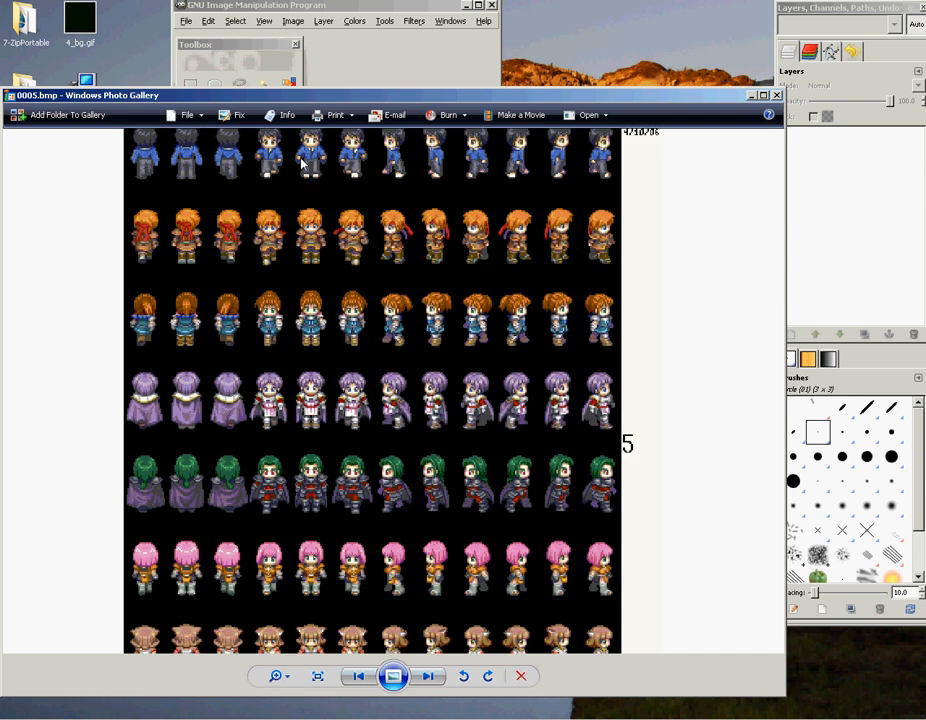
click(776, 97)
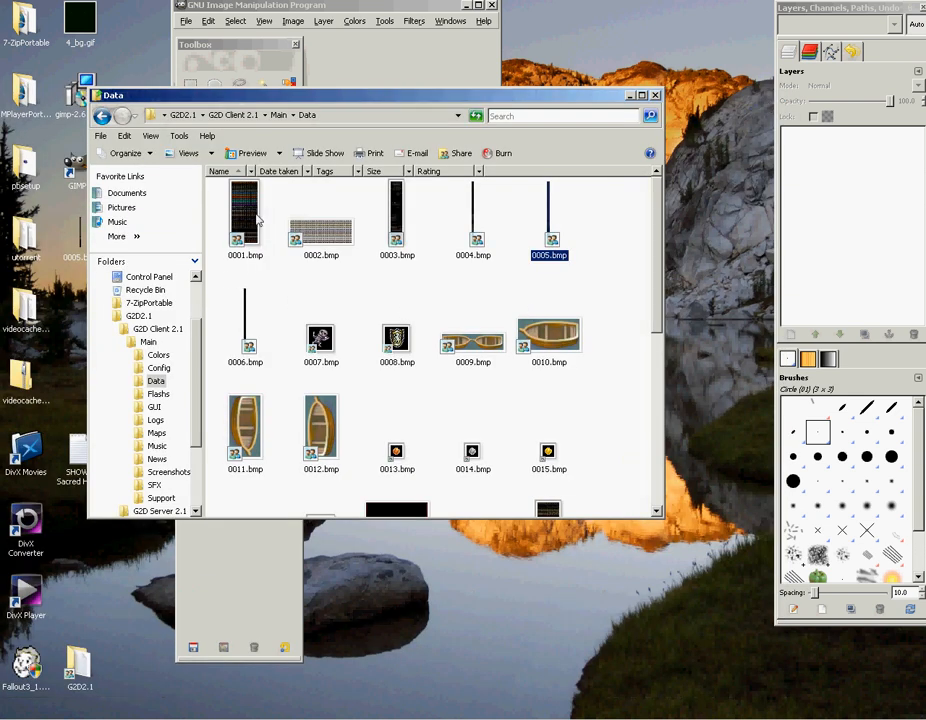
click(655, 95)
- Look into the G2D XGE 2.1 folder inside G2D2.1, then close it
double_click(80, 670)
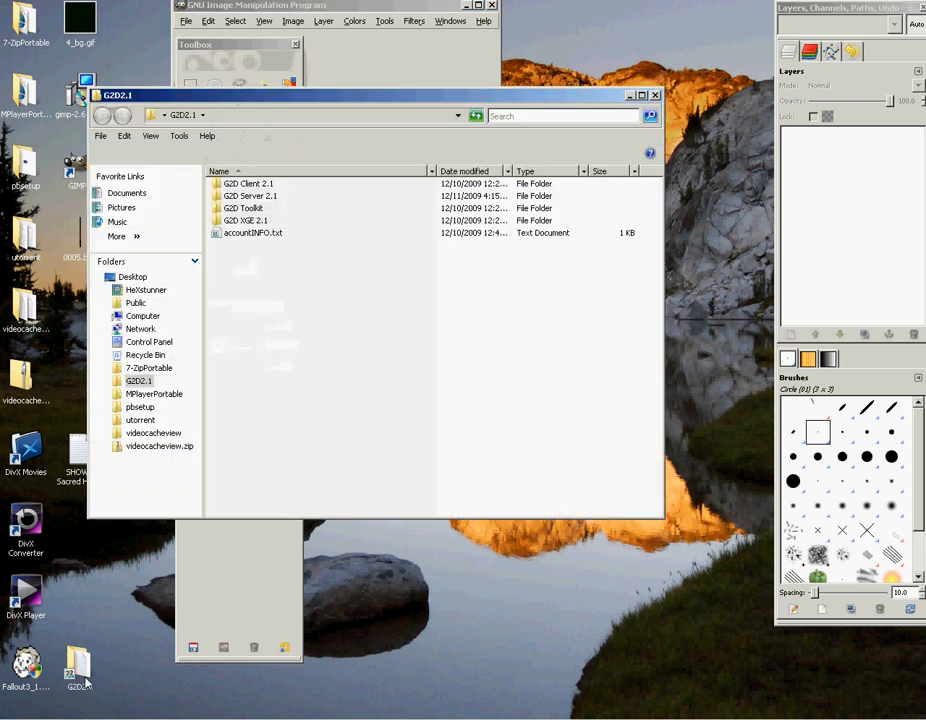
double_click(245, 220)
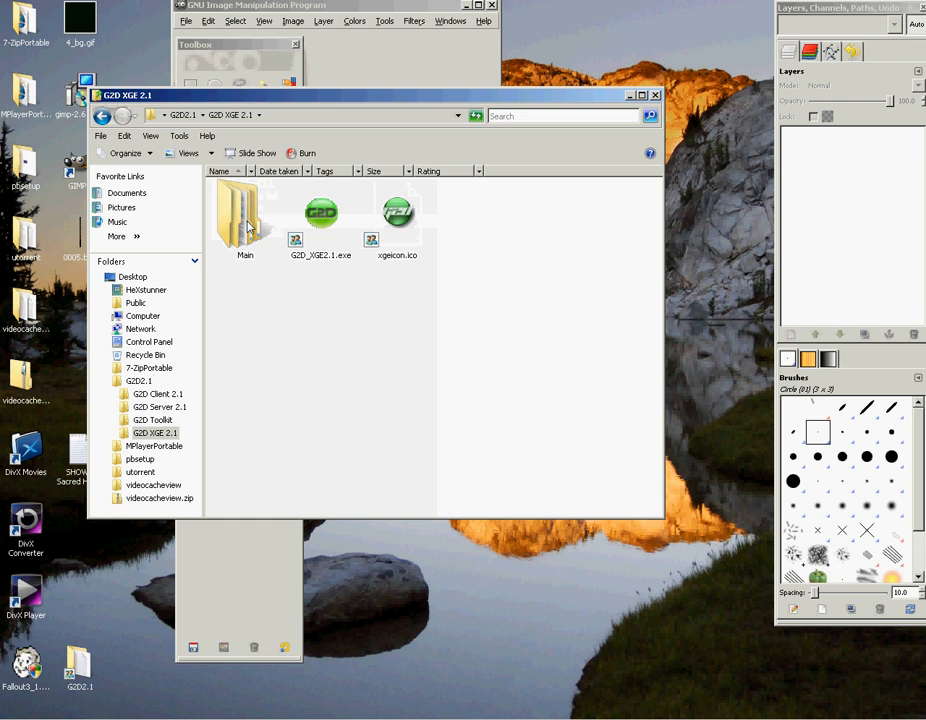
click(655, 95)
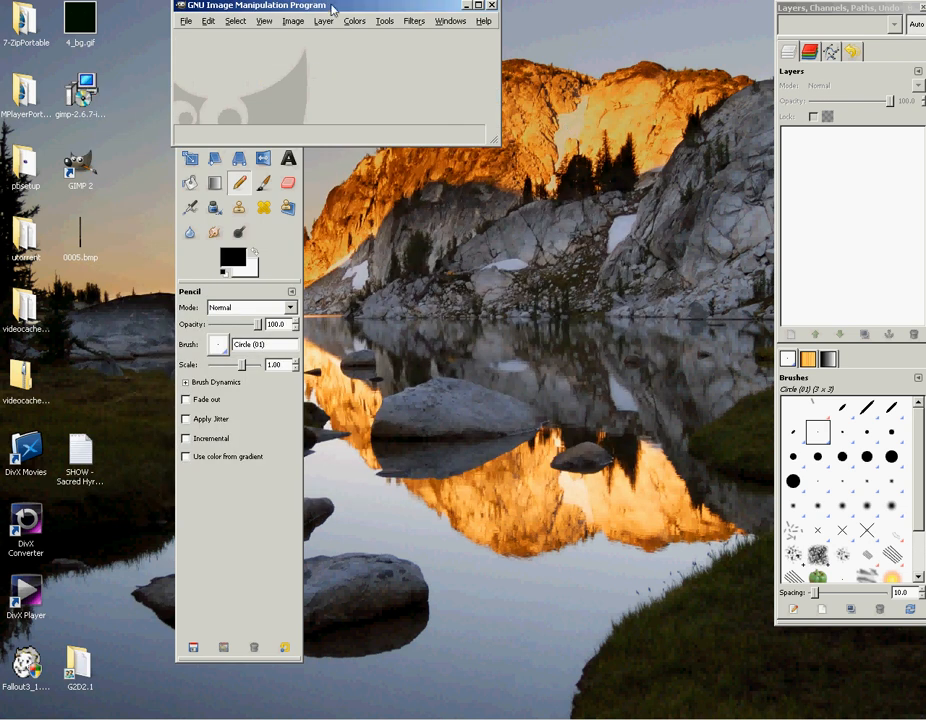
- Rearrange the GIMP windows so the Toolbox and the main window stand side by side without overlapping
drag(332, 9, 505, 33)
drag(253, 44, 91, 13)
drag(472, 31, 369, 18)
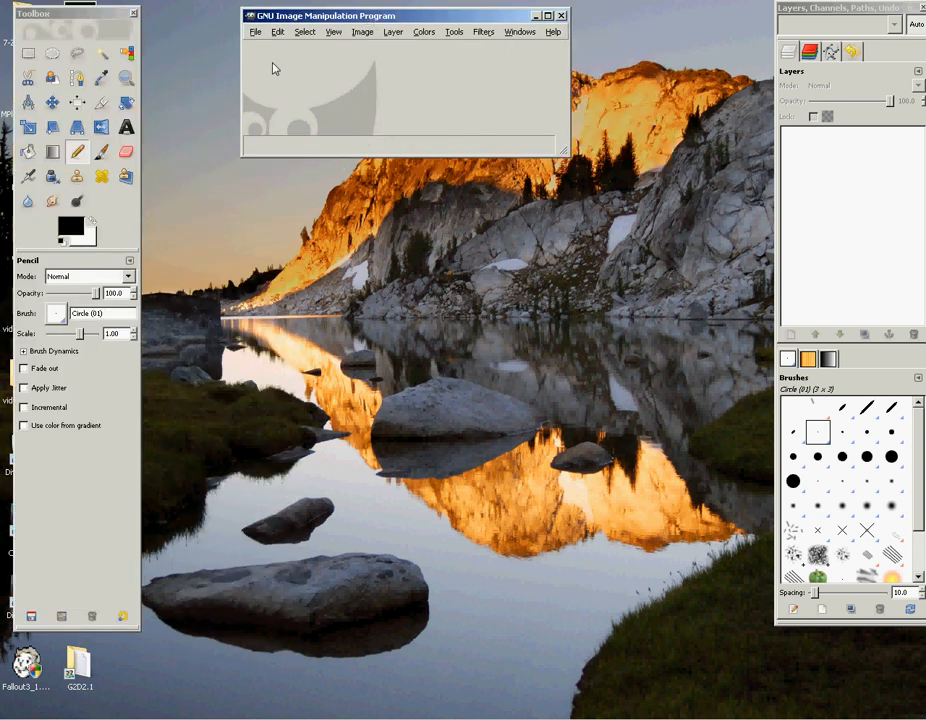
click(133, 718)
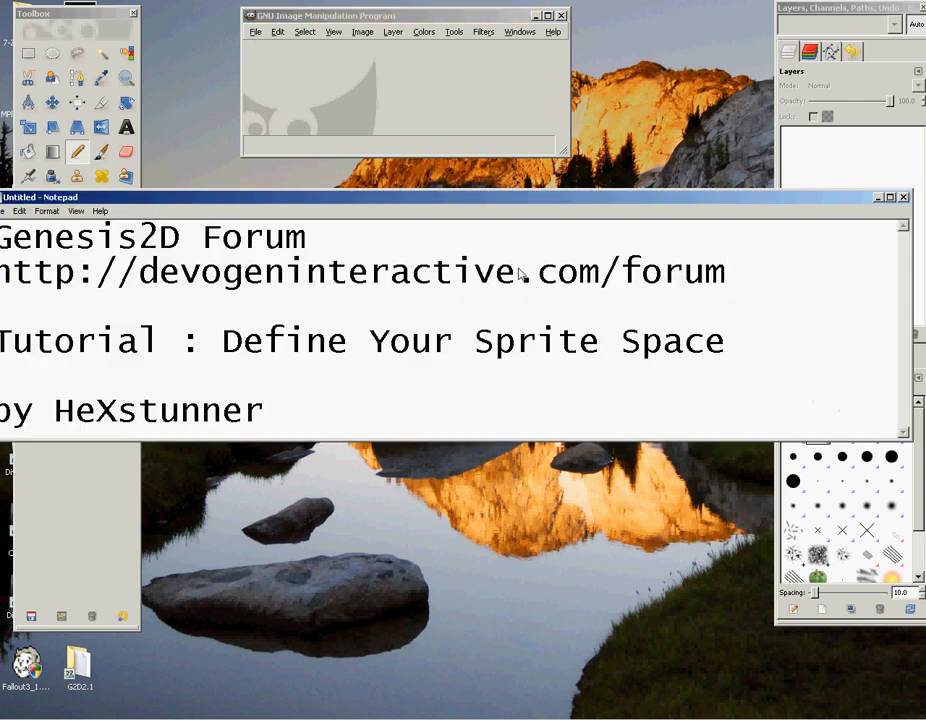
drag(339, 205, 352, 17)
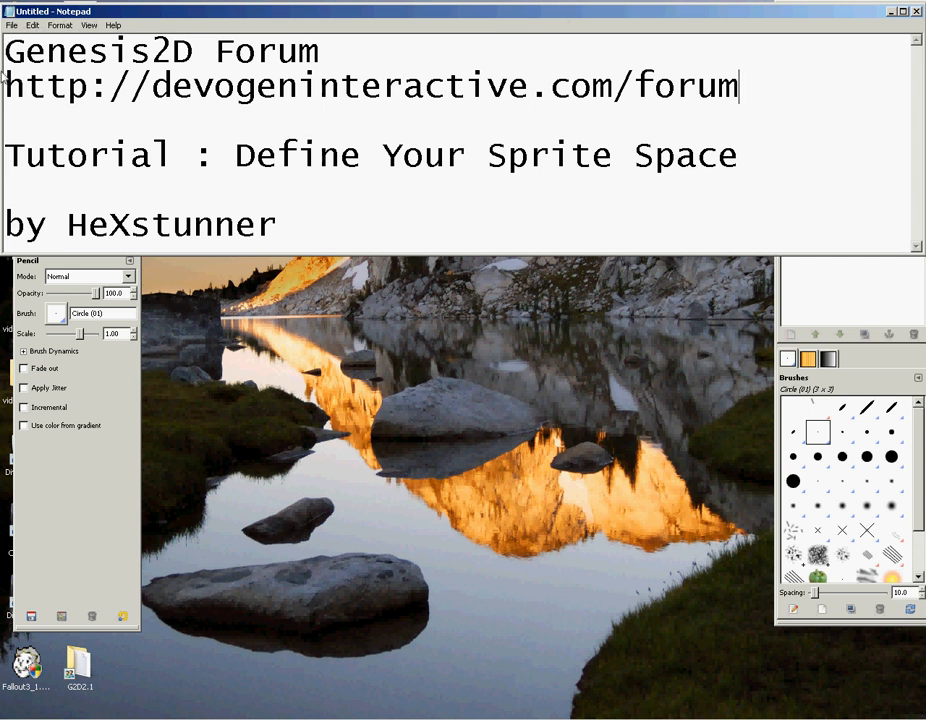
drag(7, 87, 746, 97)
click(750, 99)
click(54, 118)
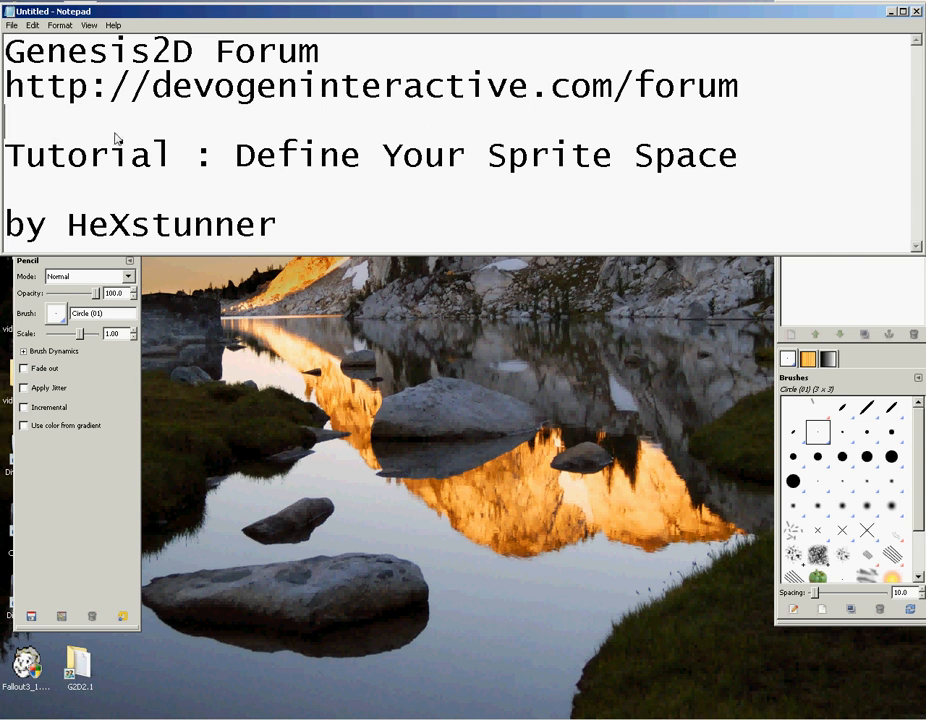